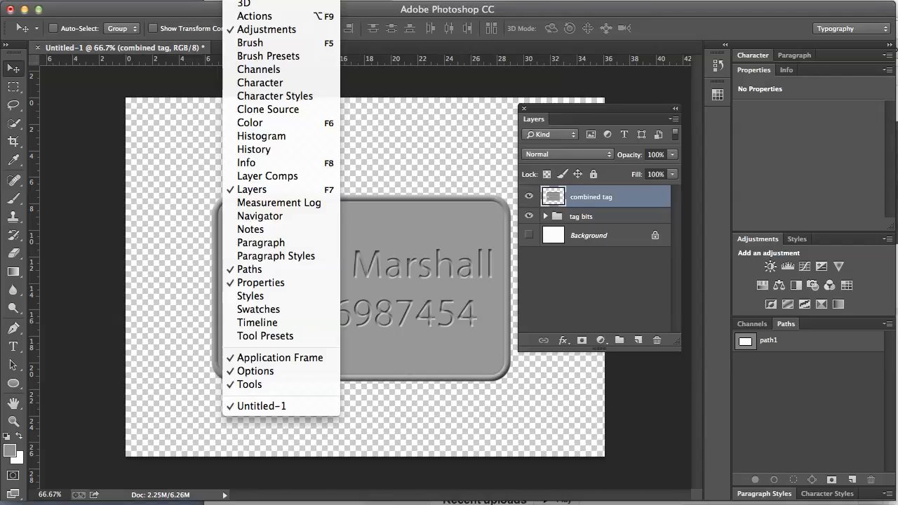
Dock the floating Layers panel in the same group as Channels and Paths.
{"action": "left_click", "coordinate": [507, 15]}
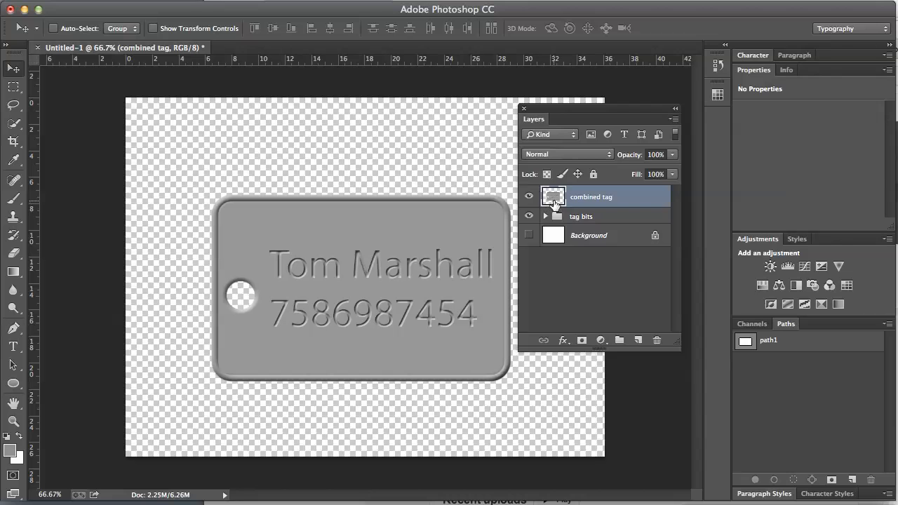
{"action": "left_click_drag", "start_coordinate": [534, 116], "coordinate": [820, 328]}
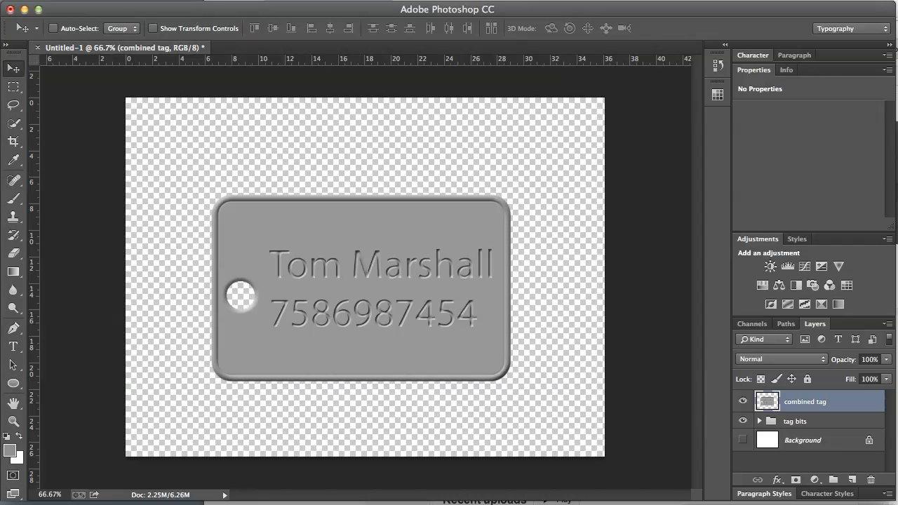
Distort the combined tag layer, lowering both upper corners and pulling the upper-right corner well inward to give the tag a slanted perspective.
{"action": "left_click", "coordinate": [0, 0]}
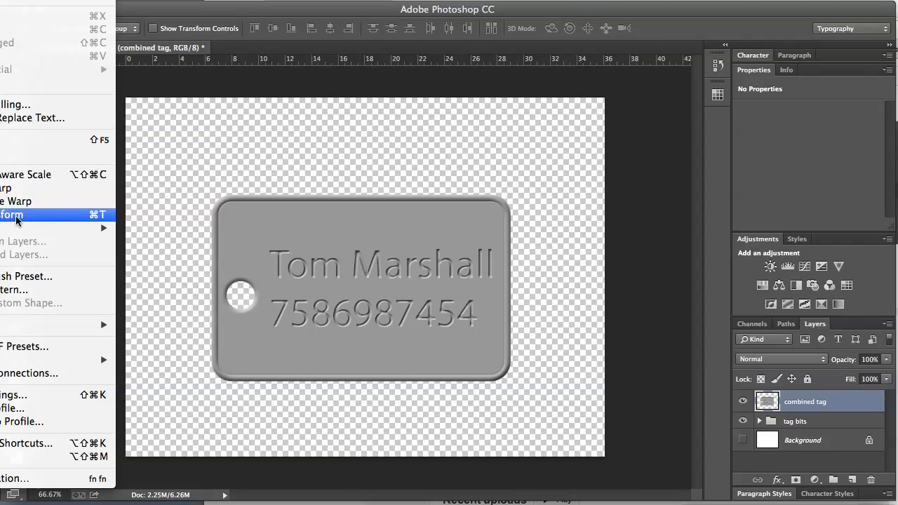
{"action": "mouse_move", "coordinate": [17, 230]}
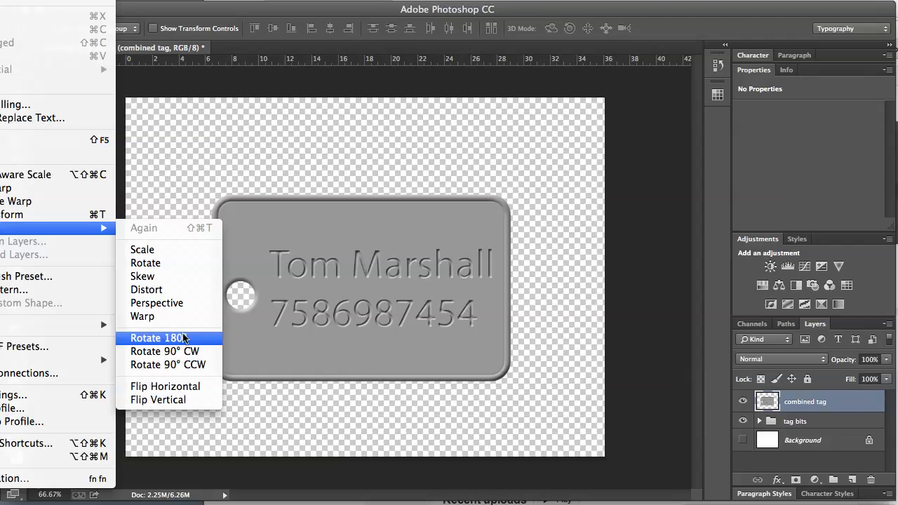
{"action": "left_click", "coordinate": [176, 289]}
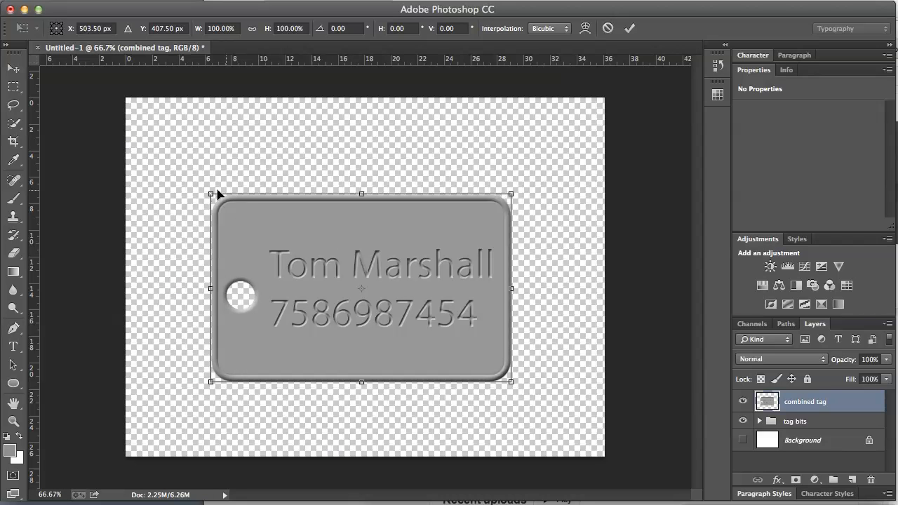
{"action": "left_click_drag", "start_coordinate": [211, 196], "coordinate": [231, 198]}
{"action": "left_click_drag", "start_coordinate": [510, 201], "coordinate": [473, 203]}
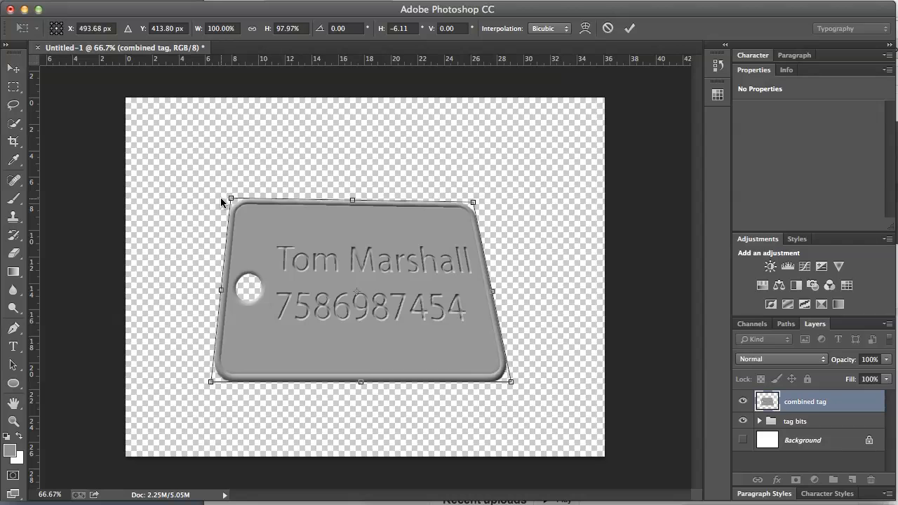
{"action": "left_click_drag", "start_coordinate": [231, 201], "coordinate": [204, 223]}
{"action": "left_click_drag", "start_coordinate": [473, 204], "coordinate": [442, 231]}
{"action": "left_click_drag", "start_coordinate": [204, 224], "coordinate": [202, 230]}
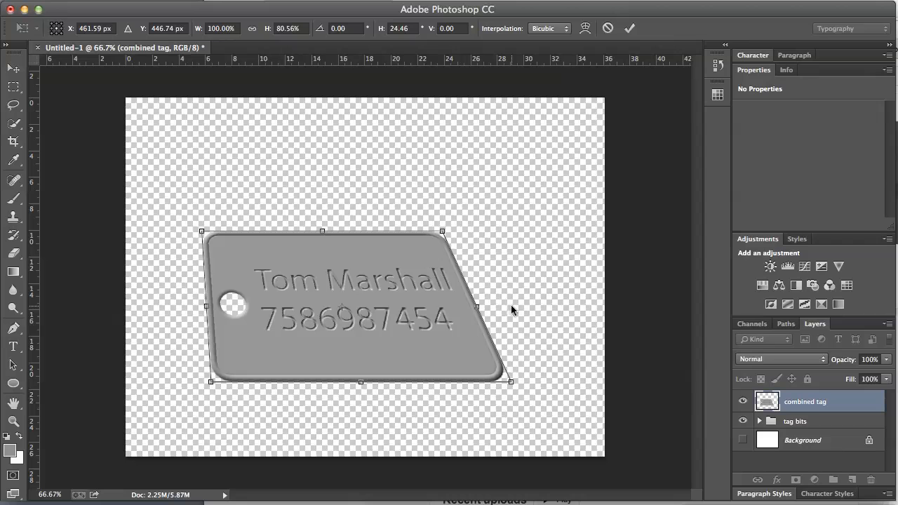
{"action": "left_click", "coordinate": [629, 29]}
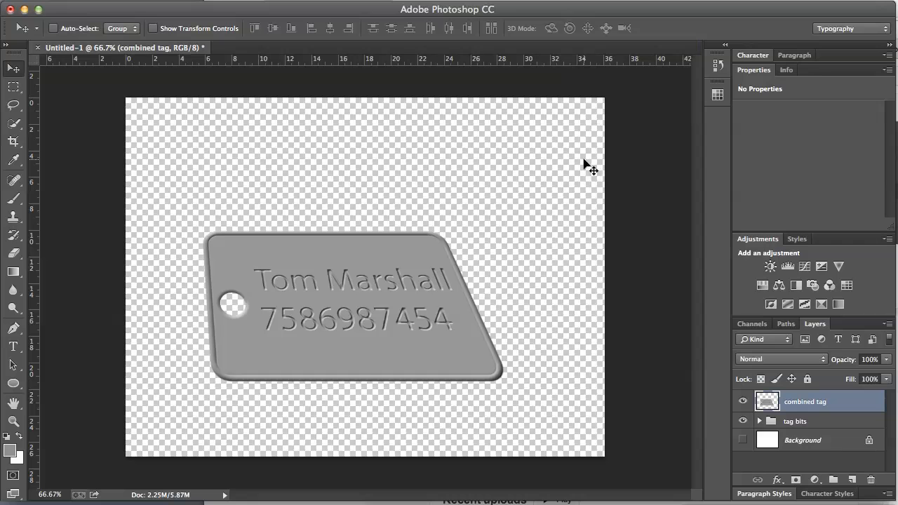
Move the distorted tag slightly up and to the right, and show the white Background layer.
{"action": "left_click_drag", "start_coordinate": [413, 342], "coordinate": [448, 330]}
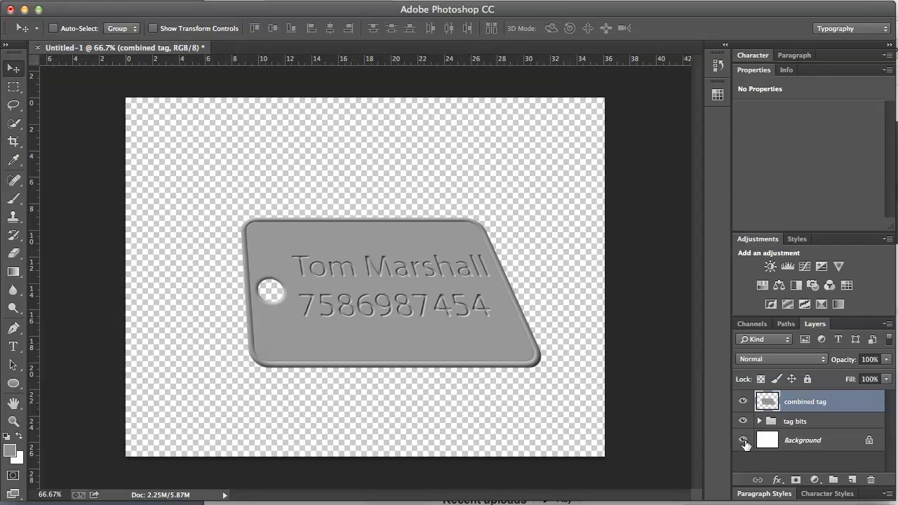
{"action": "left_click", "coordinate": [743, 440]}
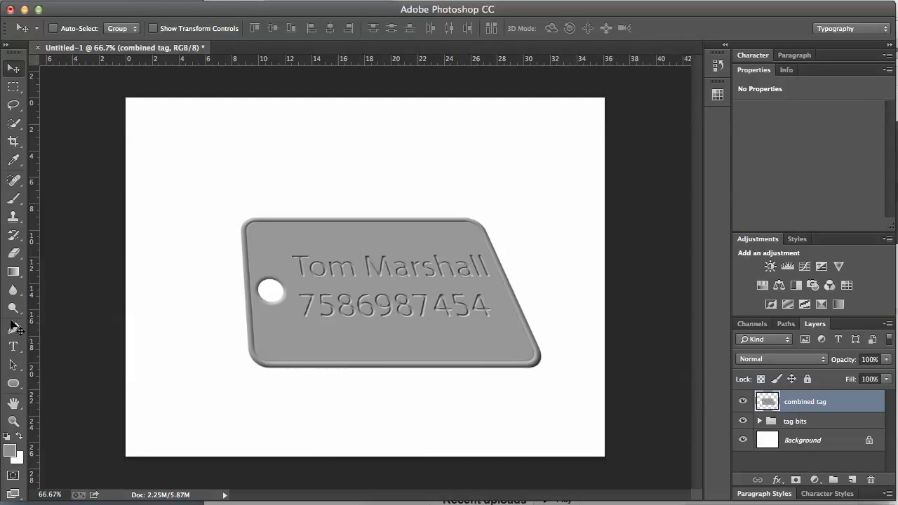
Draw a winding open path with the Pen tool in Path mode, from above the canvas through the tag's hole to below the canvas's lower-left edge.
{"action": "left_click", "coordinate": [15, 332]}
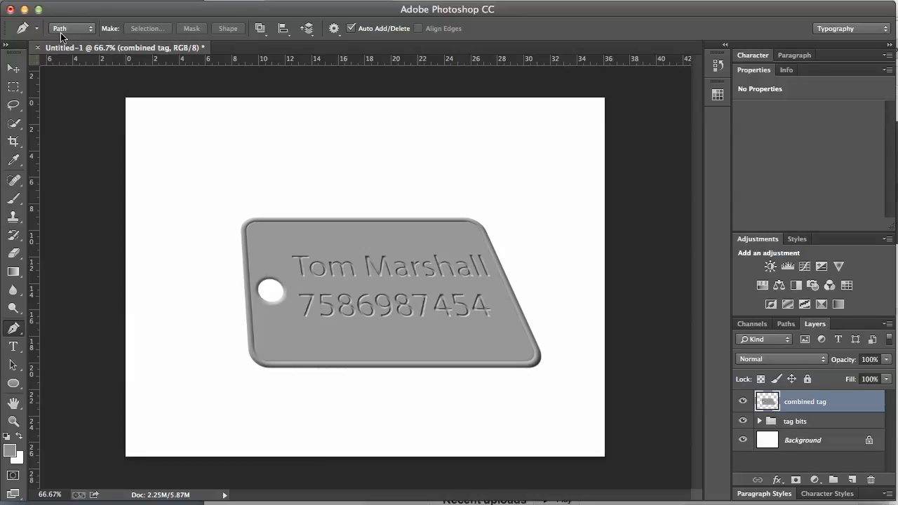
{"action": "left_click", "coordinate": [91, 28]}
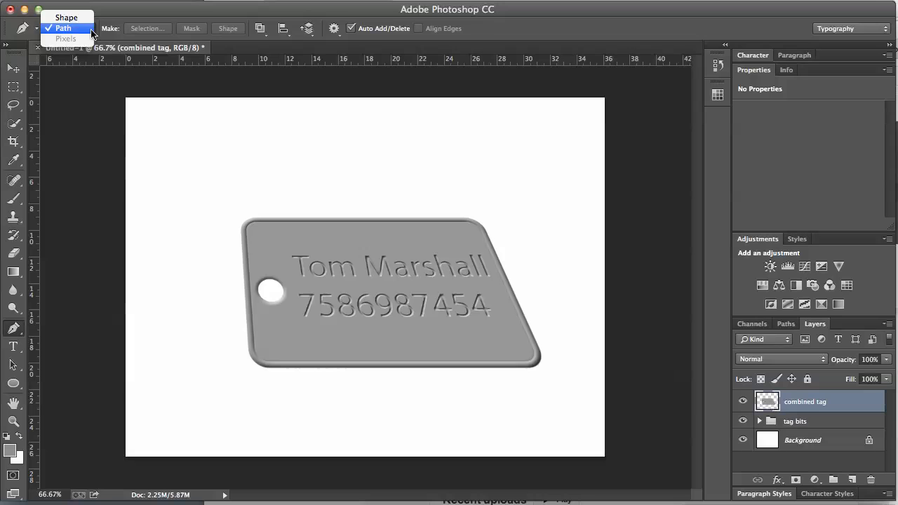
{"action": "left_click", "coordinate": [58, 29]}
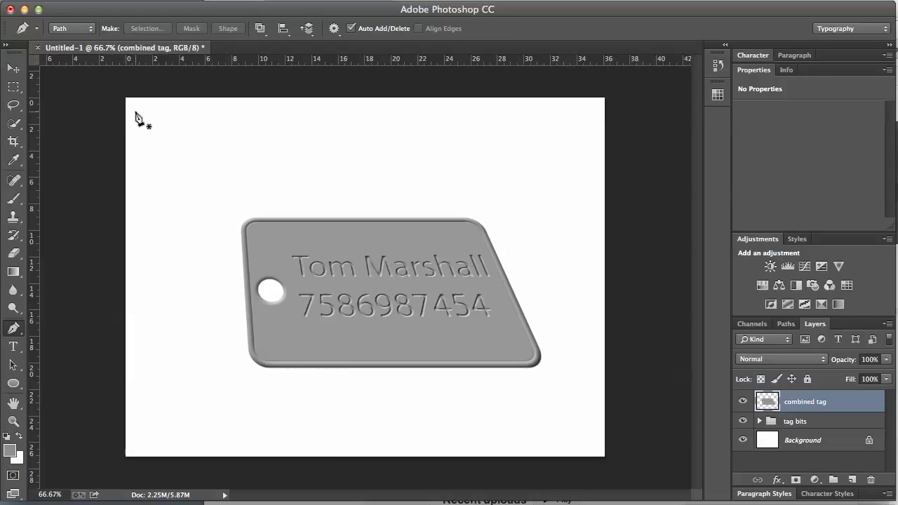
{"action": "left_click", "coordinate": [260, 89]}
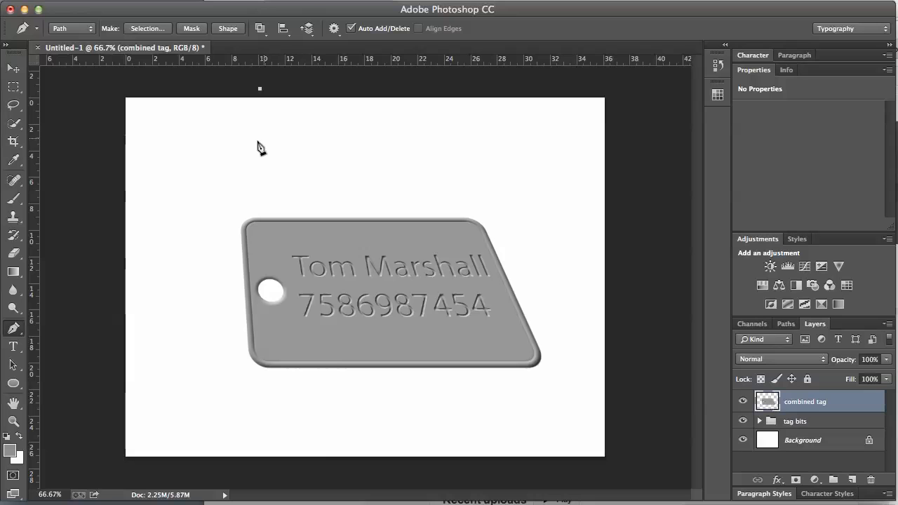
{"action": "left_click_drag", "start_coordinate": [196, 145], "coordinate": [187, 195]}
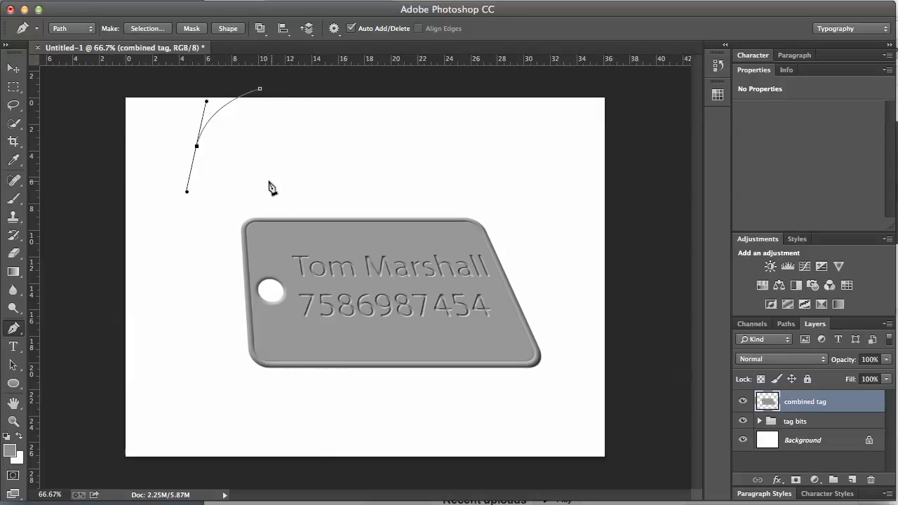
{"action": "left_click_drag", "start_coordinate": [261, 176], "coordinate": [247, 204]}
{"action": "left_click_drag", "start_coordinate": [164, 273], "coordinate": [216, 289]}
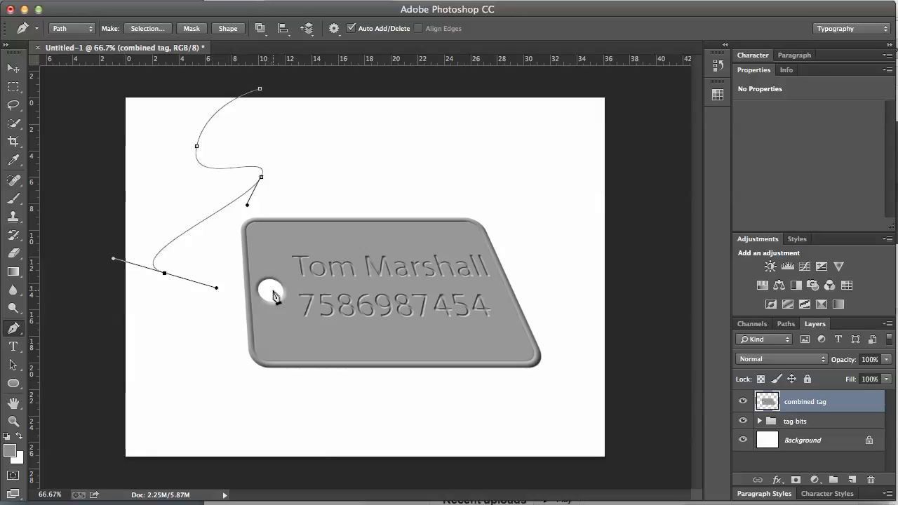
{"action": "left_click_drag", "start_coordinate": [286, 288], "coordinate": [313, 279]}
{"action": "left_click_drag", "start_coordinate": [374, 391], "coordinate": [318, 440]}
{"action": "left_click", "coordinate": [143, 465]}
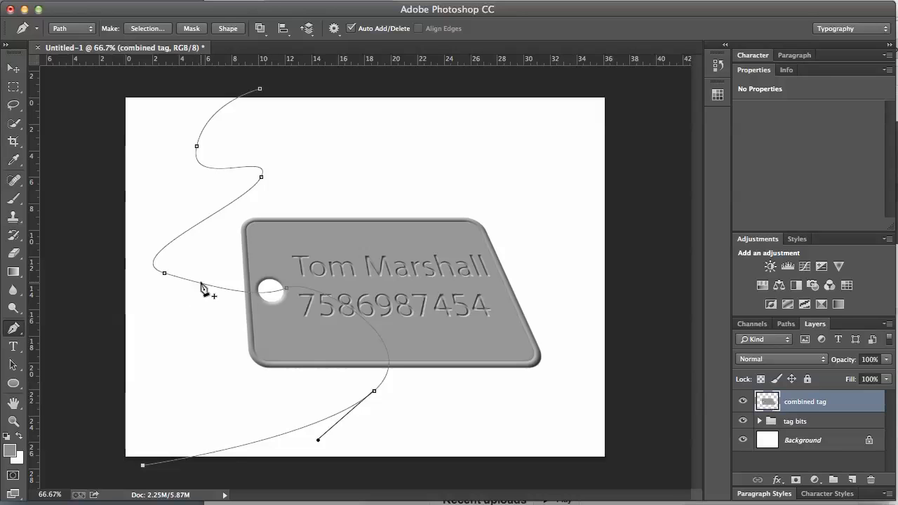
Smooth the path's bend to the left of the tag by steepening its direction handles and shifting the anchor point slightly right.
{"action": "left_click", "coordinate": [165, 274], "text": "ctrl"}
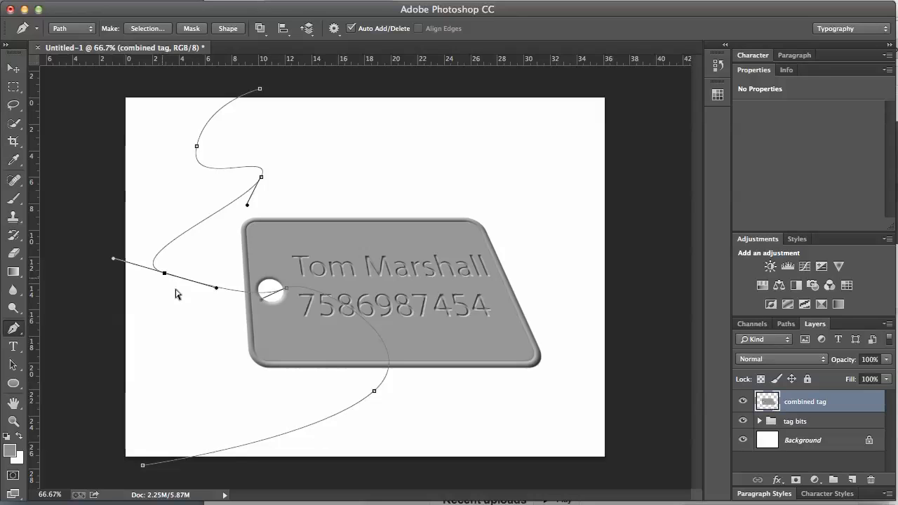
{"action": "left_click_drag", "start_coordinate": [217, 288], "coordinate": [193, 306]}
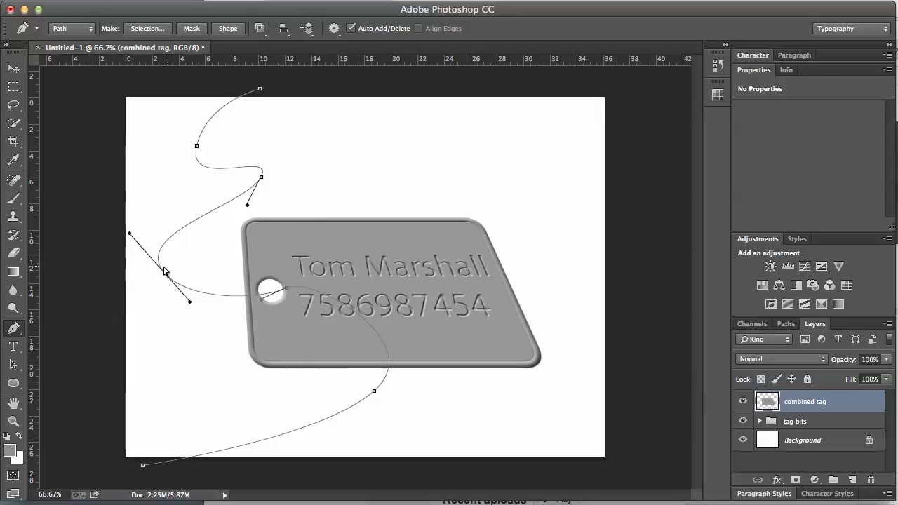
{"action": "left_click_drag", "start_coordinate": [166, 275], "coordinate": [178, 273]}
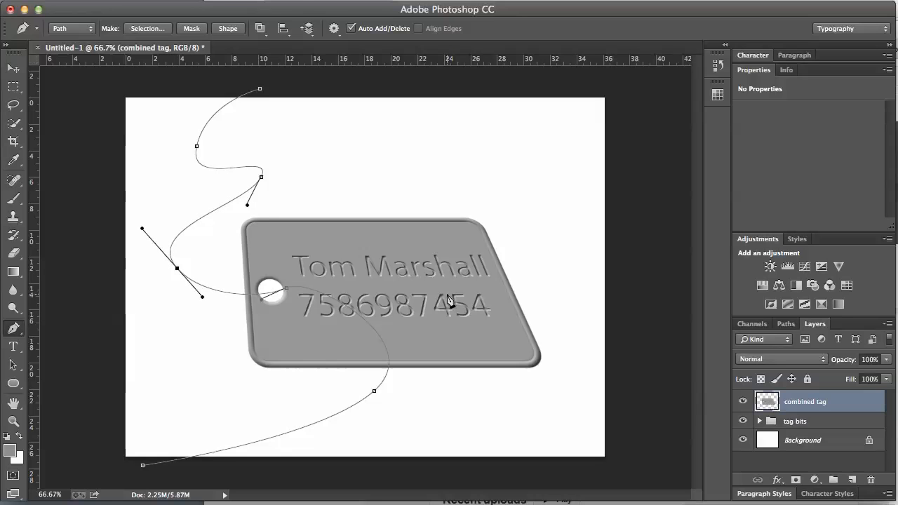
Save the work path under the name "chain".
{"action": "left_click", "coordinate": [785, 324]}
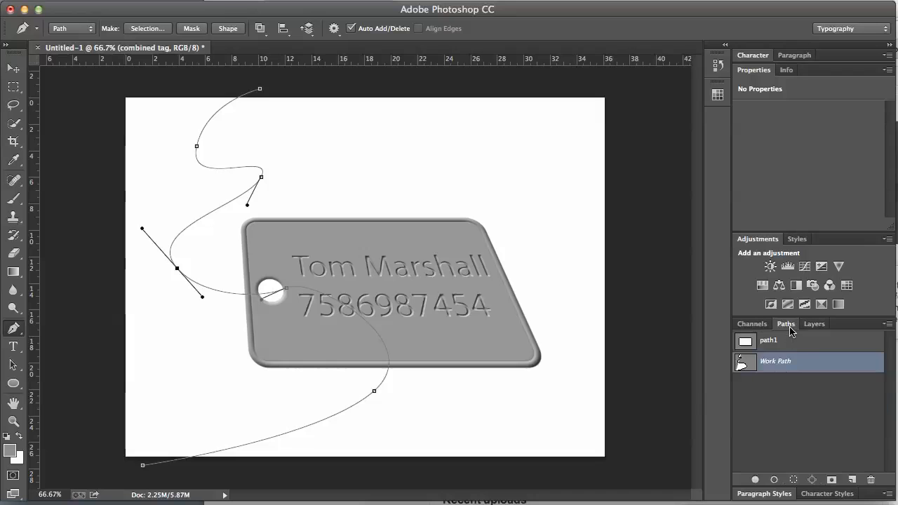
{"action": "double_click", "coordinate": [783, 367]}
{"action": "type", "text": "chain"}
{"action": "key", "text": "Return"}
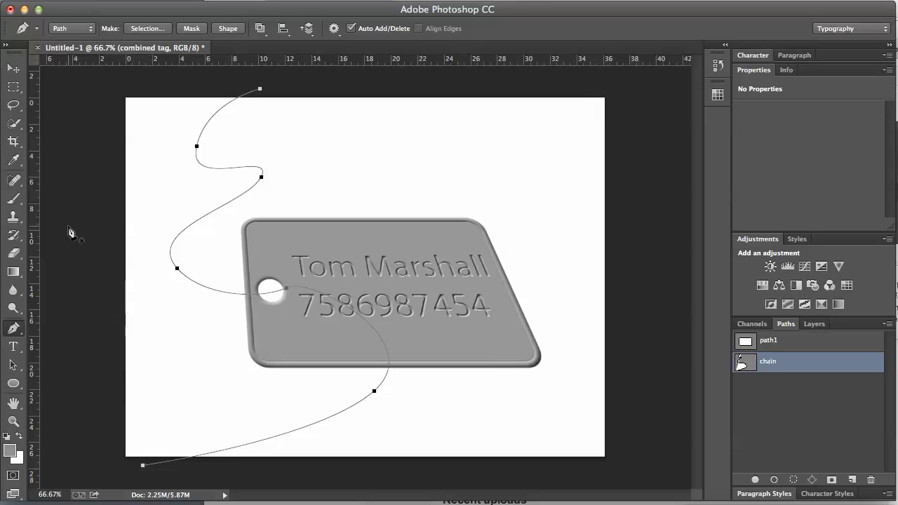
Set the Brush tool's size to 8 px and undock the Paths panel so it floats over the canvas.
{"action": "left_click", "coordinate": [14, 200]}
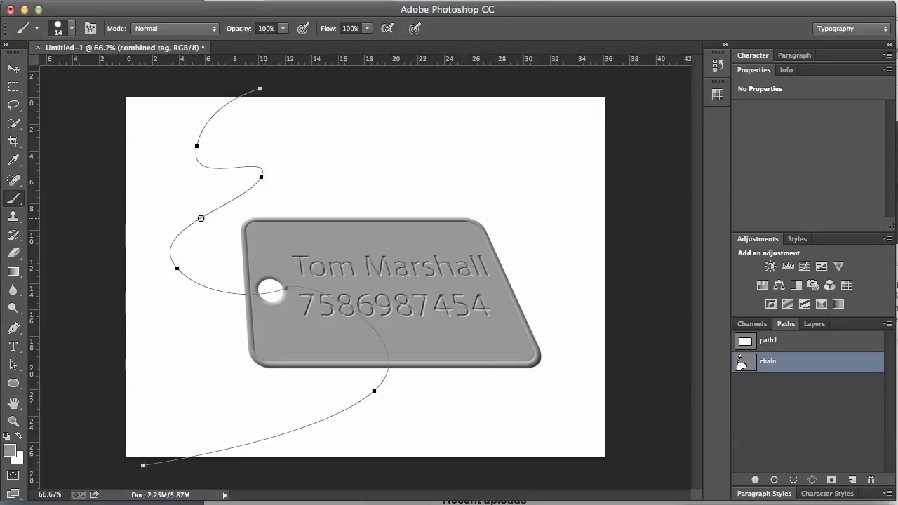
{"action": "left_click", "coordinate": [70, 29]}
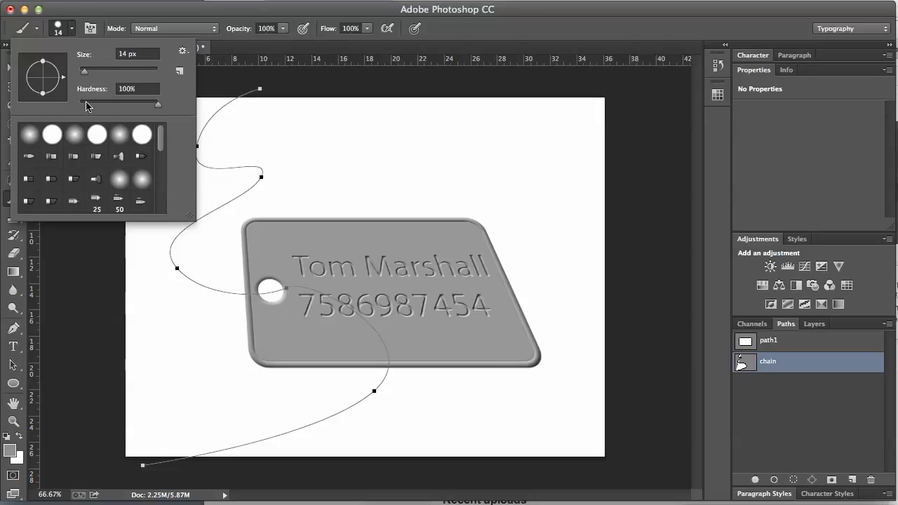
{"action": "left_click", "coordinate": [85, 72]}
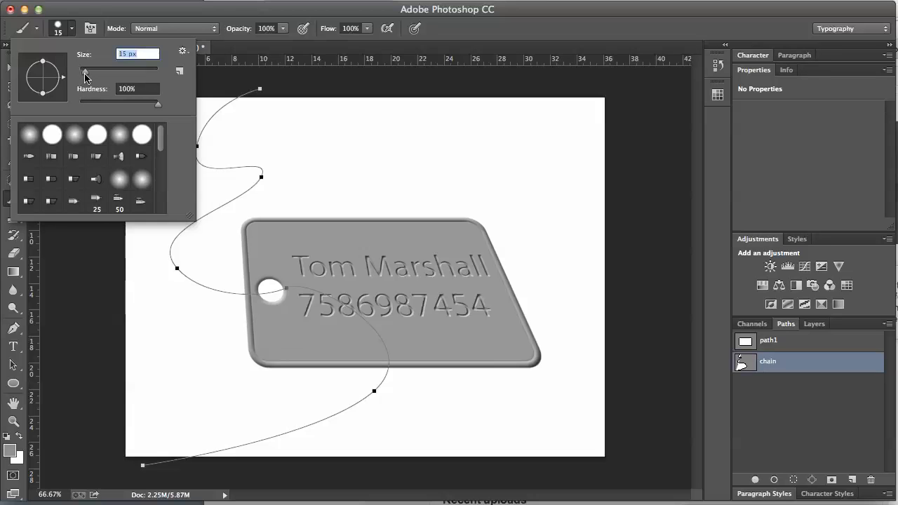
{"action": "left_click_drag", "start_coordinate": [85, 73], "coordinate": [81, 73]}
{"action": "left_click_drag", "start_coordinate": [81, 72], "coordinate": [83, 72]}
{"action": "type", "text": "8"}
{"action": "key", "text": "Return"}
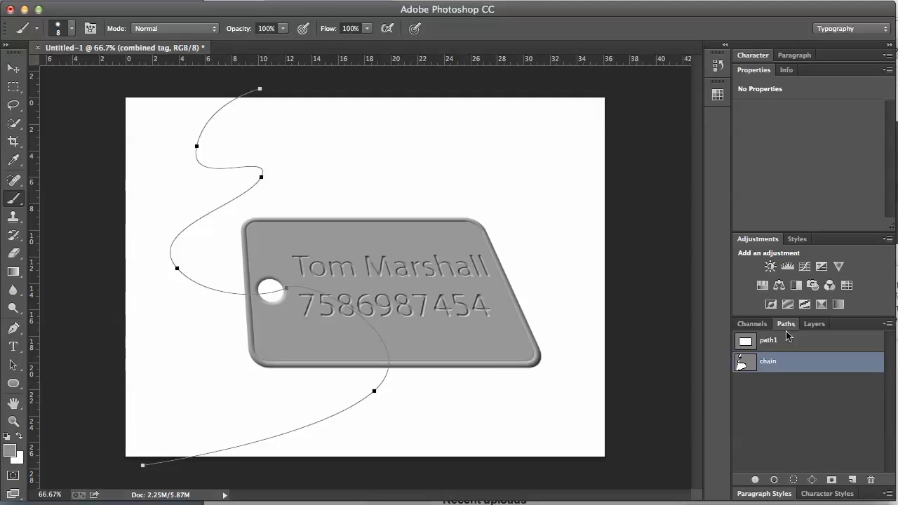
{"action": "left_click_drag", "start_coordinate": [793, 330], "coordinate": [565, 173]}
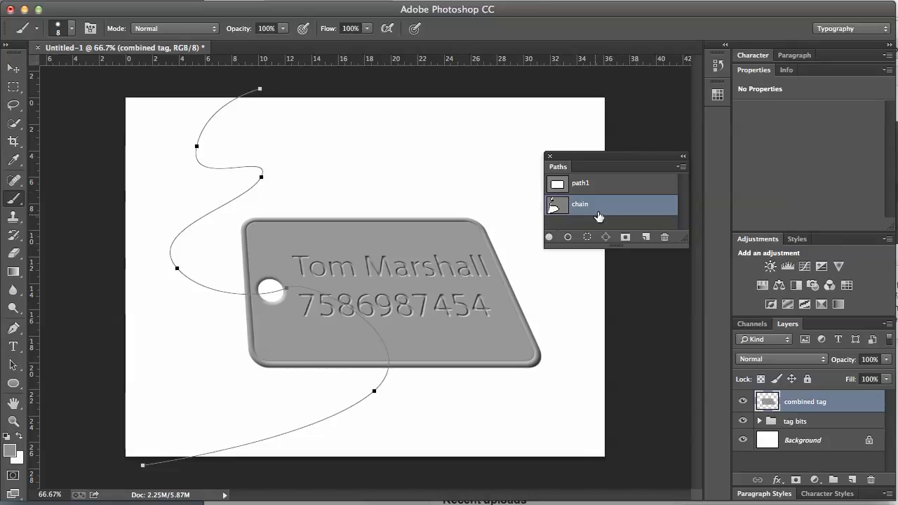
Try stroking the chain path with the brush on the combined tag layer, and undo the stroke.
{"action": "left_click", "coordinate": [568, 239]}
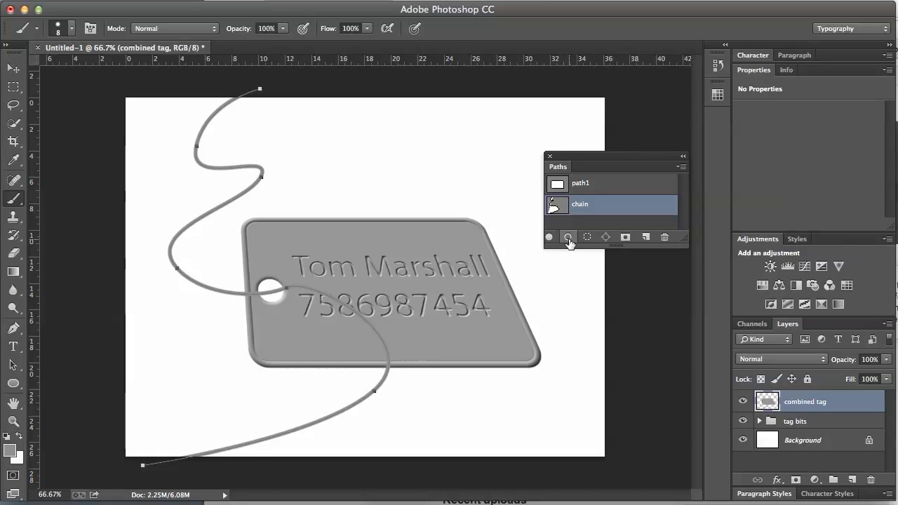
{"action": "key", "text": "ctrl+z"}
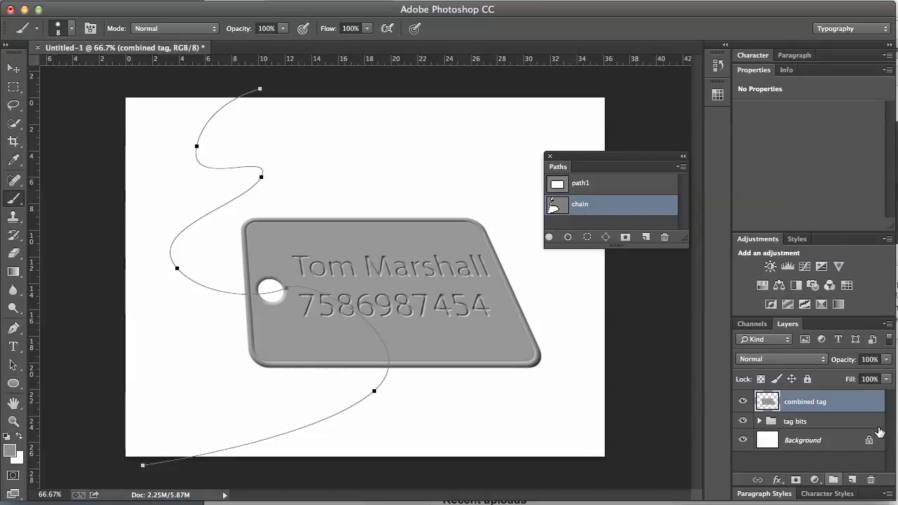
Add a new layer named "chain string" and stroke the chain path on it with the 8 px gray brush.
{"action": "left_click", "coordinate": [851, 479]}
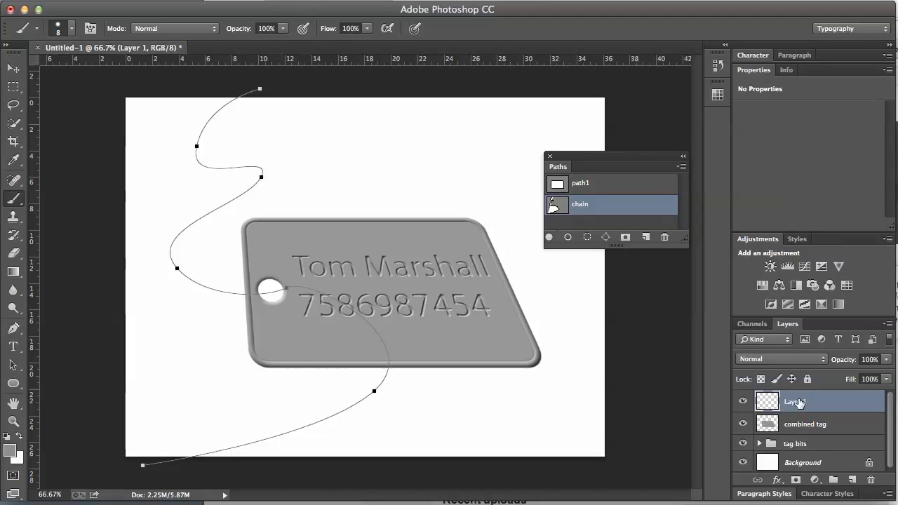
{"action": "double_click", "coordinate": [797, 402]}
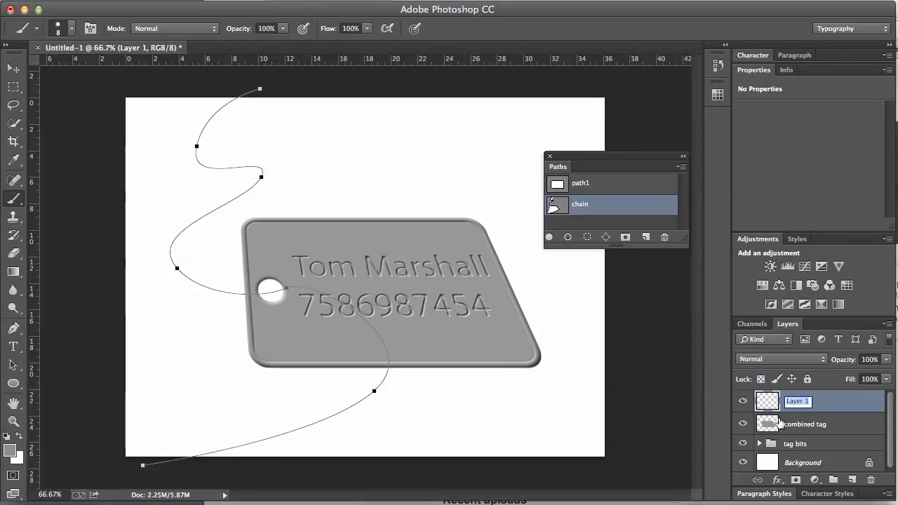
{"action": "type", "text": "chain string"}
{"action": "key", "text": "Return"}
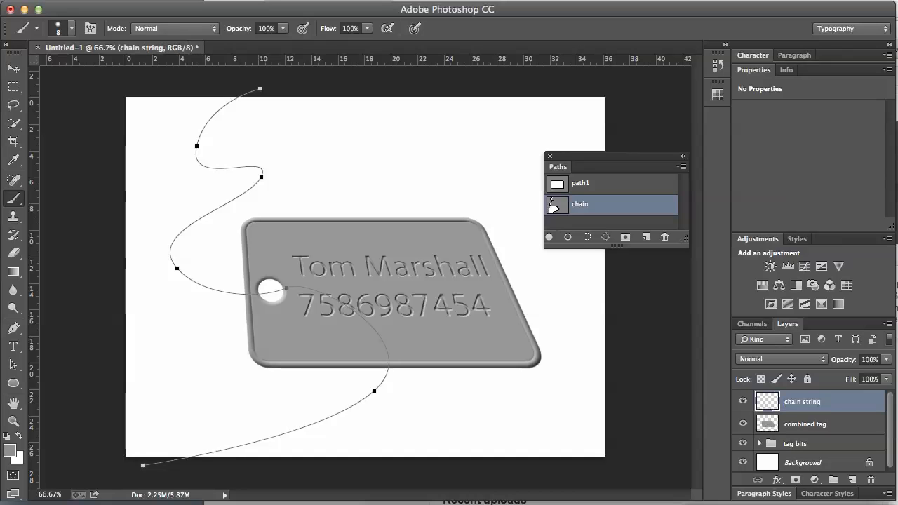
{"action": "left_click", "coordinate": [568, 237]}
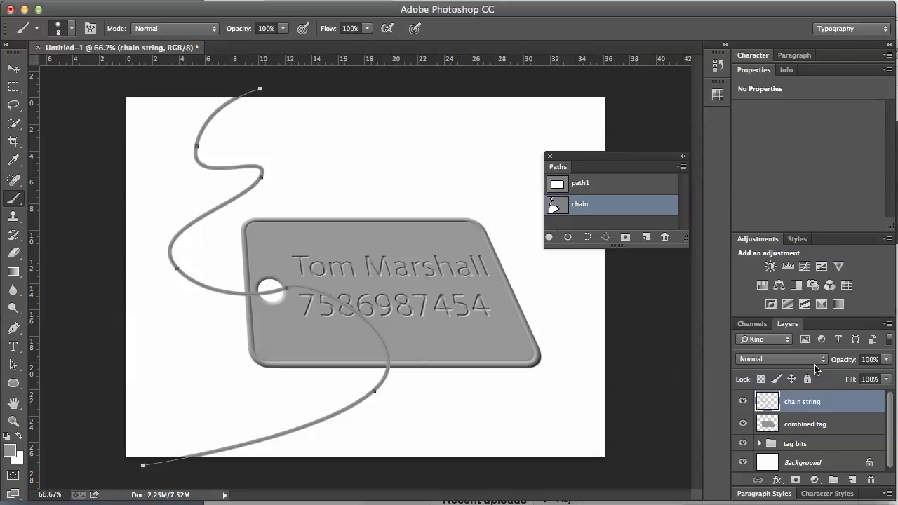
Add another new layer above the chain string layer and name it "chain baubles".
{"action": "left_click", "coordinate": [852, 479]}
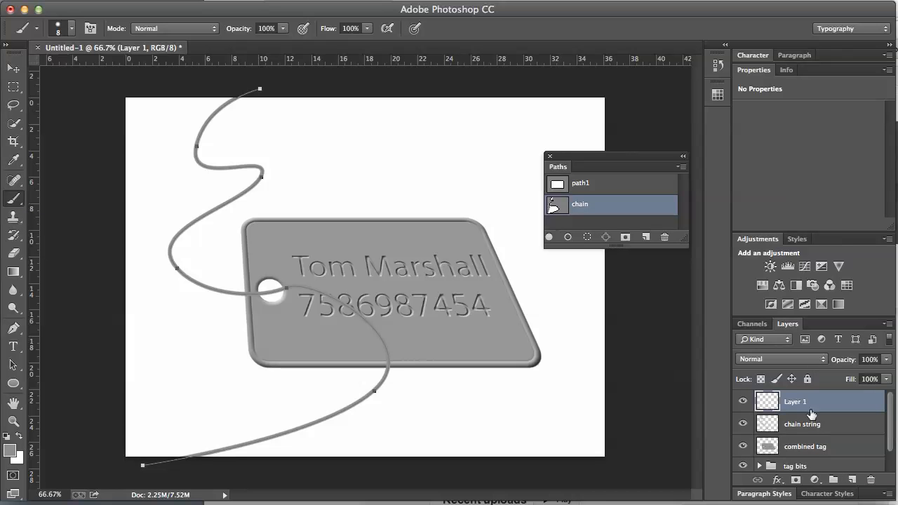
{"action": "double_click", "coordinate": [791, 402]}
{"action": "type", "text": "chain baubles"}
{"action": "key", "text": "Return"}
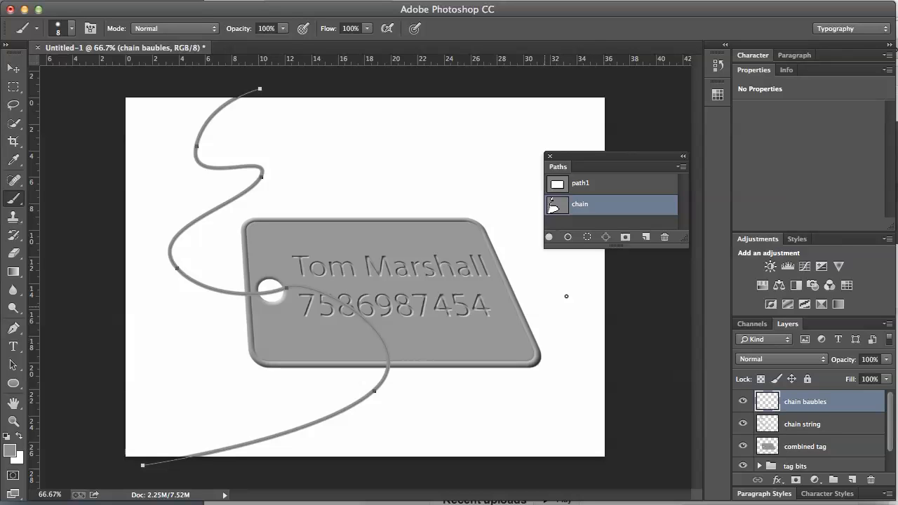
Dock the Paths panel back beside Layers and set the brush tip to 20 px with 102% spacing.
{"action": "left_click_drag", "start_coordinate": [560, 175], "coordinate": [833, 330]}
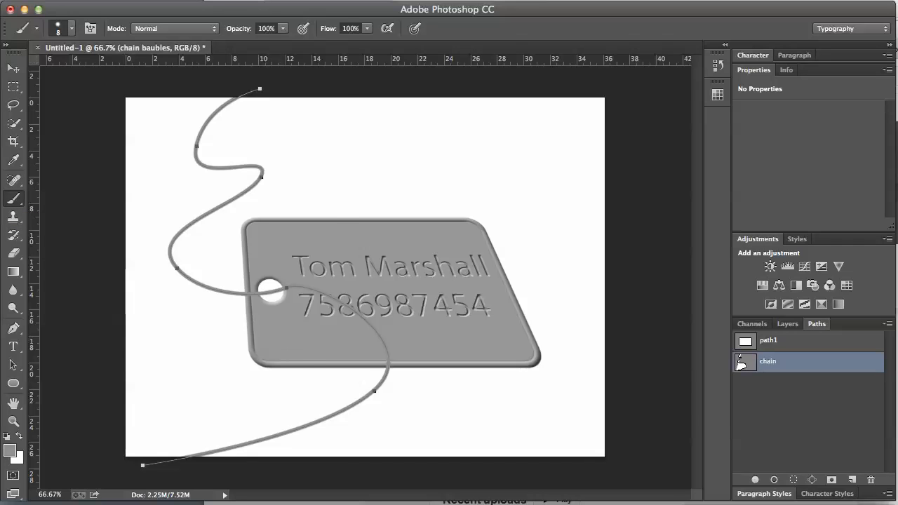
{"action": "left_click", "coordinate": [241, 0]}
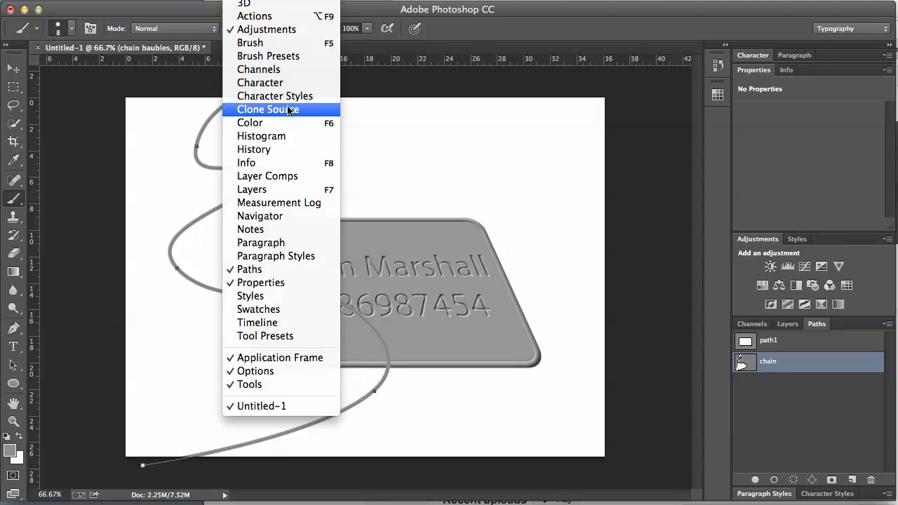
{"action": "left_click", "coordinate": [258, 46]}
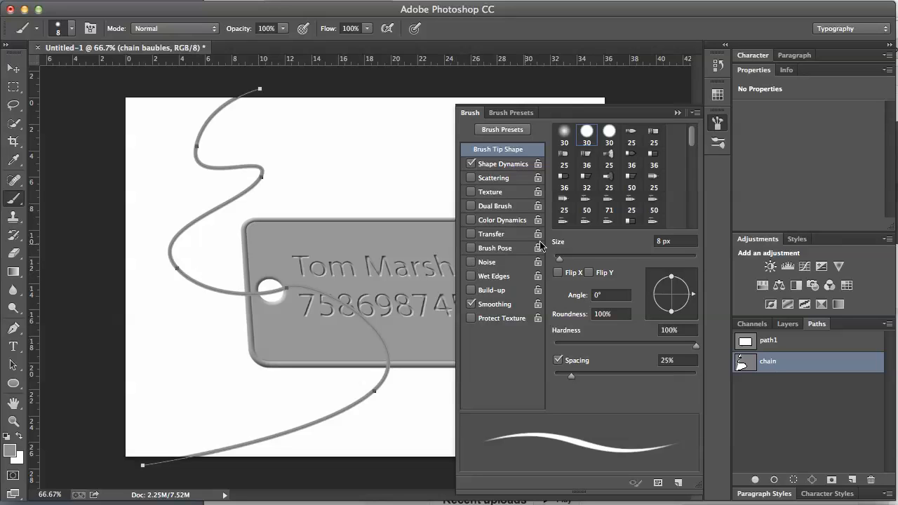
{"action": "left_click_drag", "start_coordinate": [559, 261], "coordinate": [564, 263]}
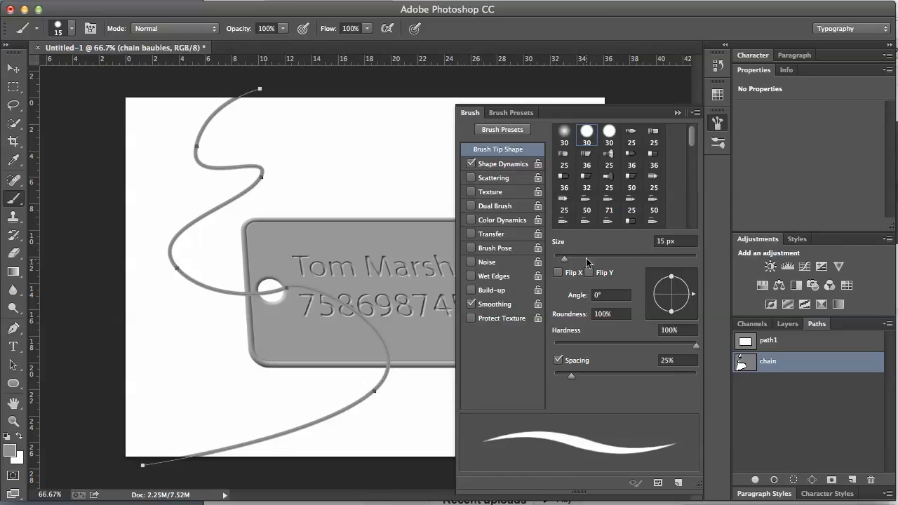
{"action": "left_click_drag", "start_coordinate": [564, 259], "coordinate": [569, 264]}
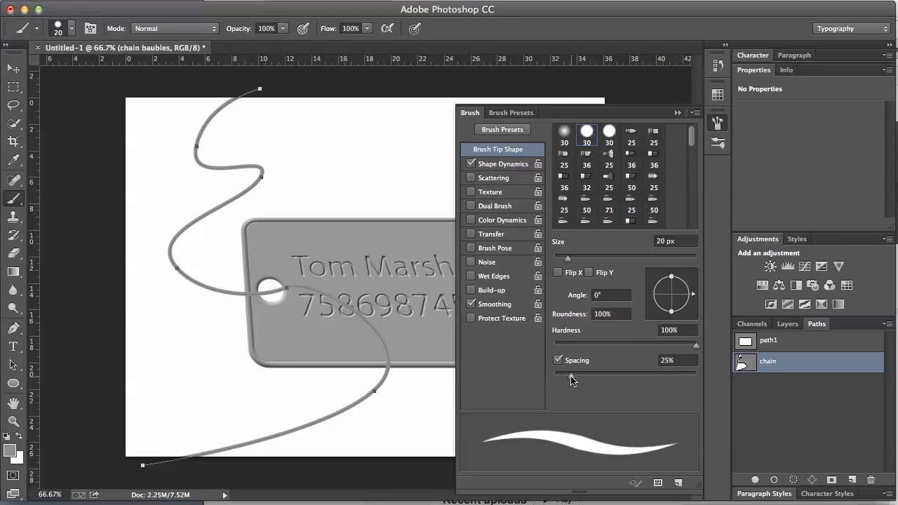
{"action": "left_click_drag", "start_coordinate": [572, 380], "coordinate": [626, 380]}
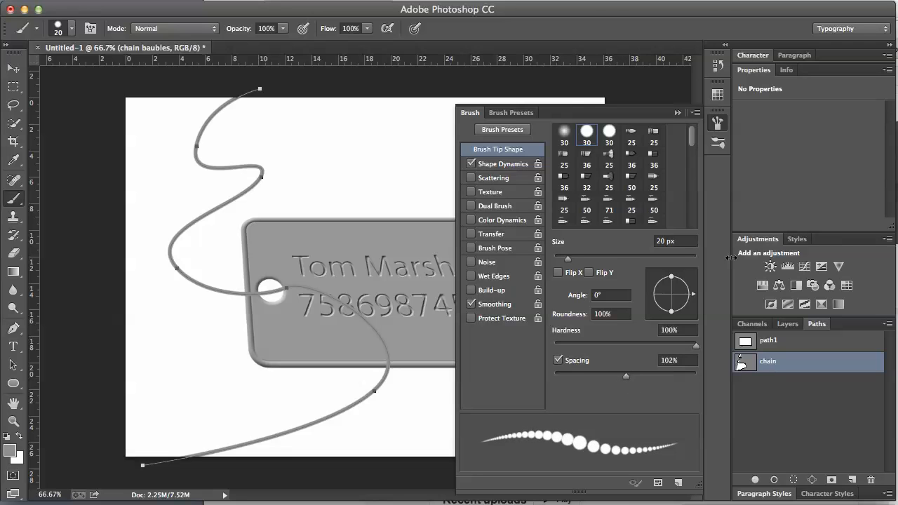
Turn off Shape Dynamics for the brush and collapse the Brush panel.
{"action": "left_click", "coordinate": [500, 165]}
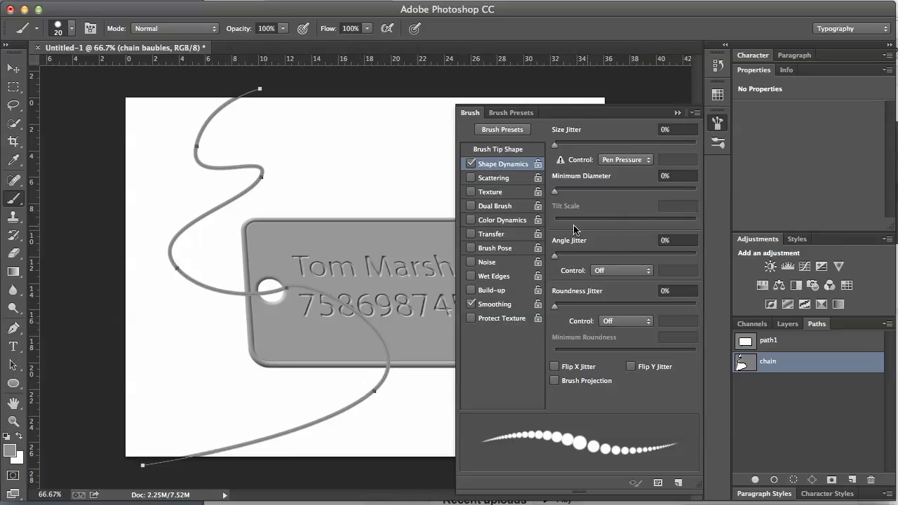
{"action": "left_click", "coordinate": [471, 165]}
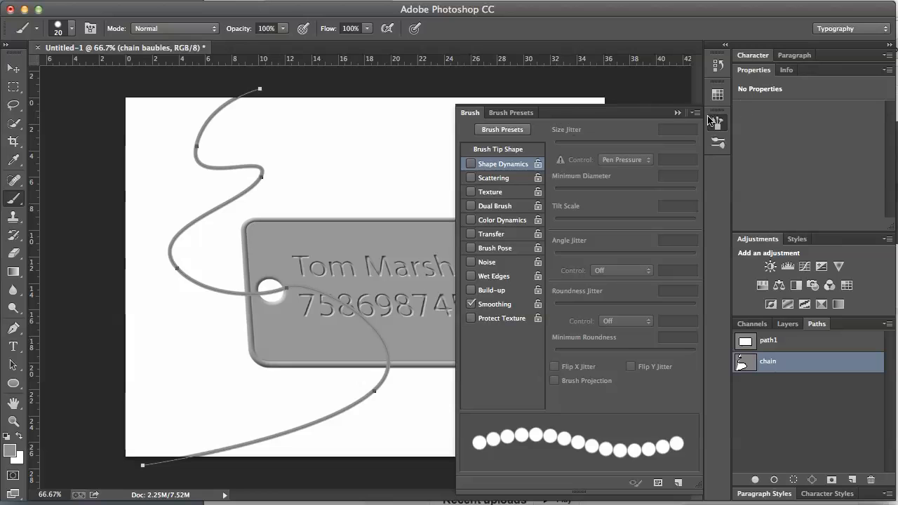
{"action": "left_click", "coordinate": [678, 113]}
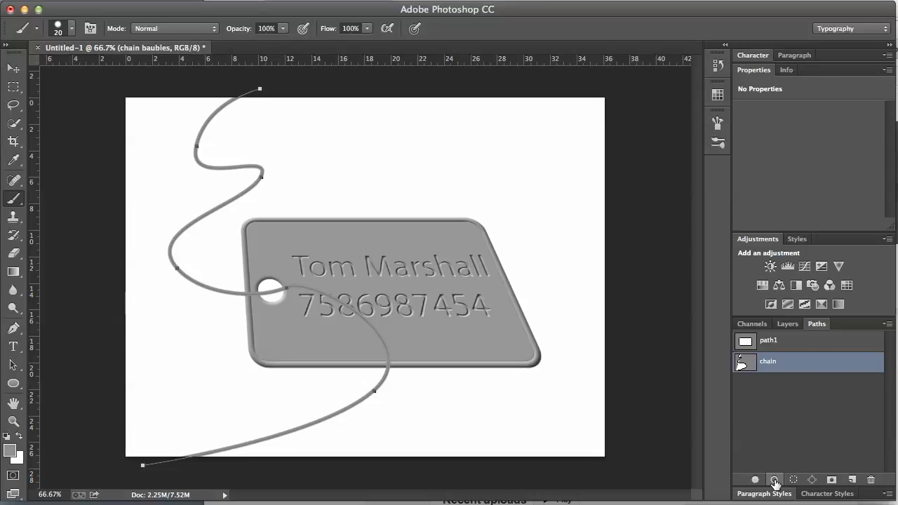
Stroke the chain path with the spaced 20 px brush on the chain baubles layer and deselect the path.
{"action": "left_click", "coordinate": [787, 324]}
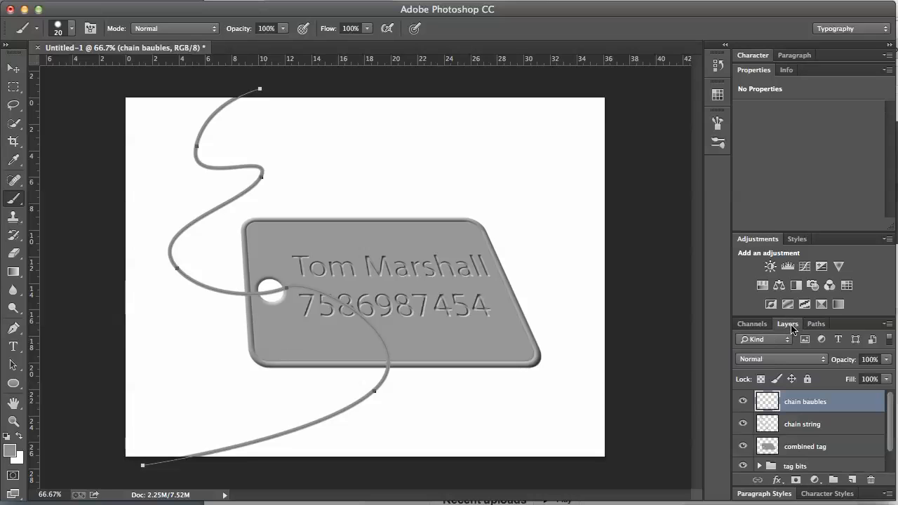
{"action": "left_click", "coordinate": [816, 324]}
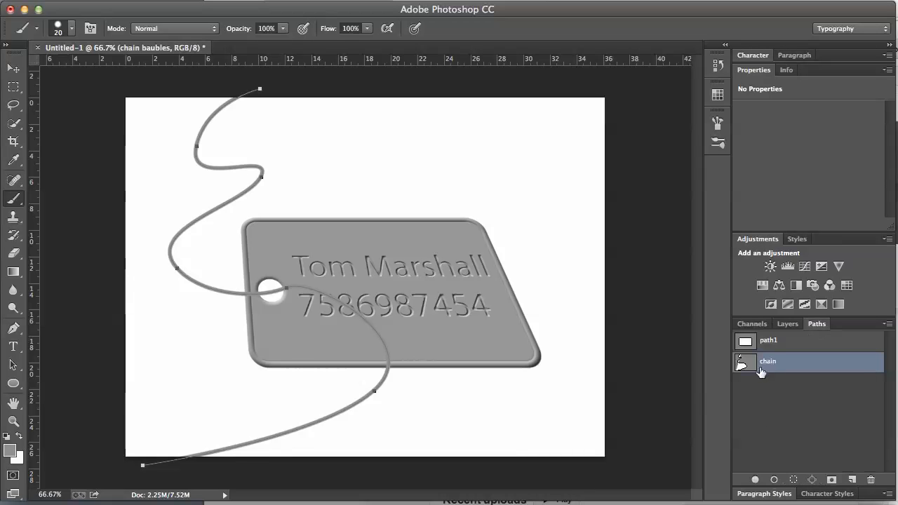
{"action": "left_click", "coordinate": [775, 480]}
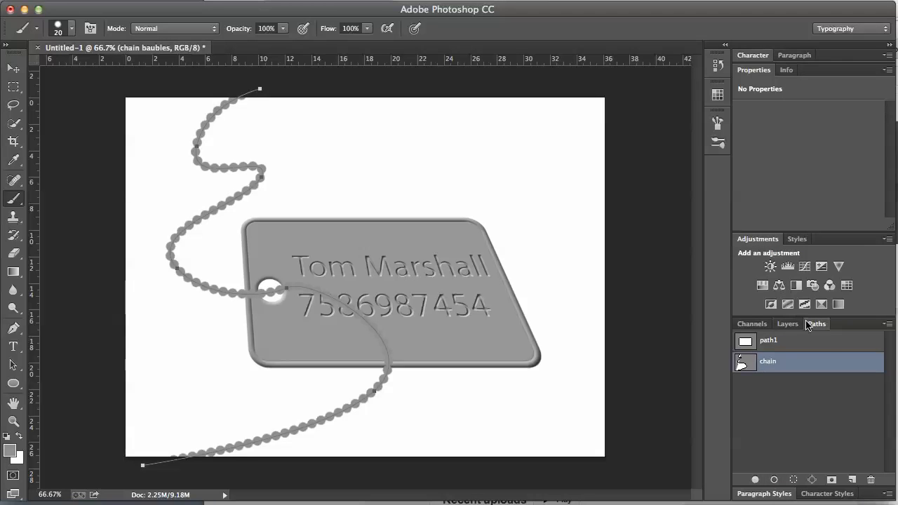
{"action": "left_click", "coordinate": [801, 416]}
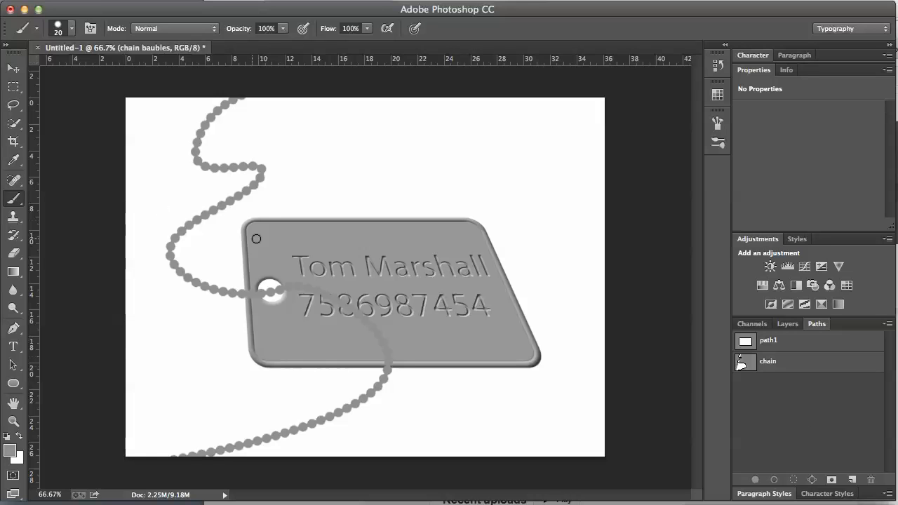
{"action": "left_click", "coordinate": [785, 369]}
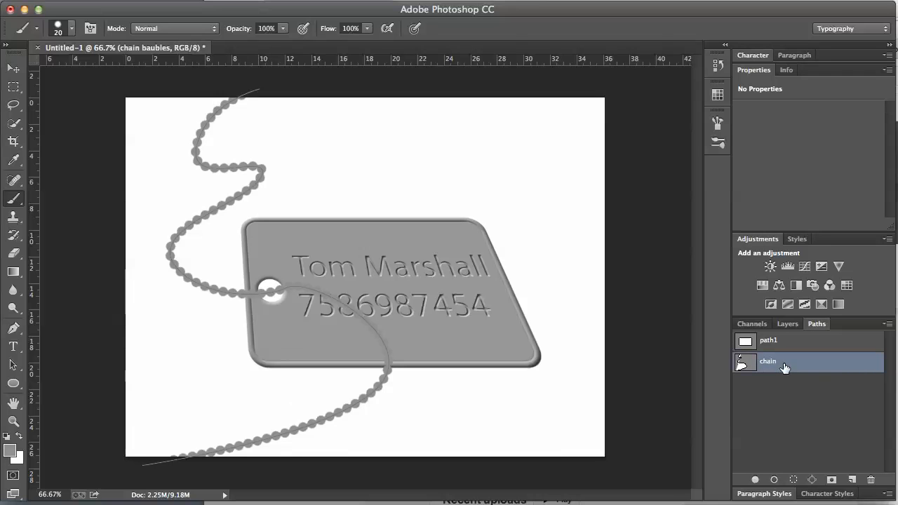
{"action": "left_click", "coordinate": [787, 405]}
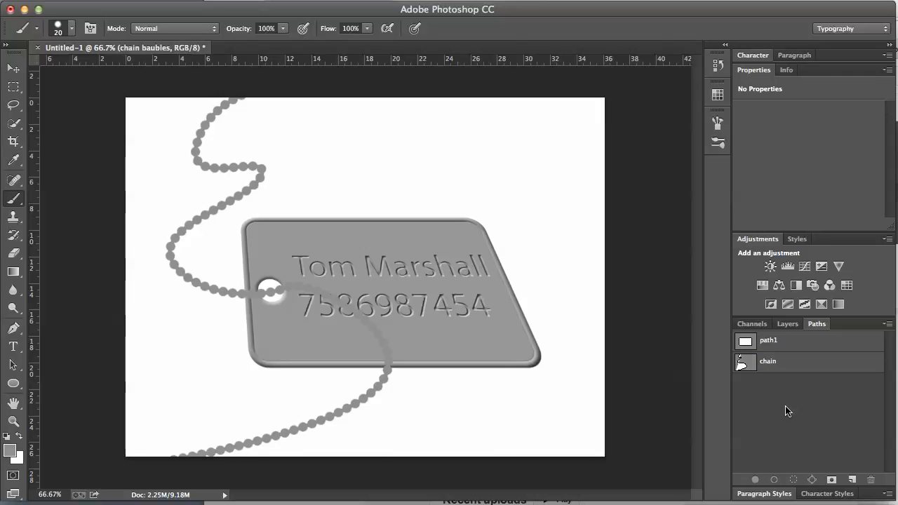
Apply an Inner Bevel to the chain baubles layer with depth 74%, direction Up, angle 141° and altitude 16°.
{"action": "left_click", "coordinate": [787, 323]}
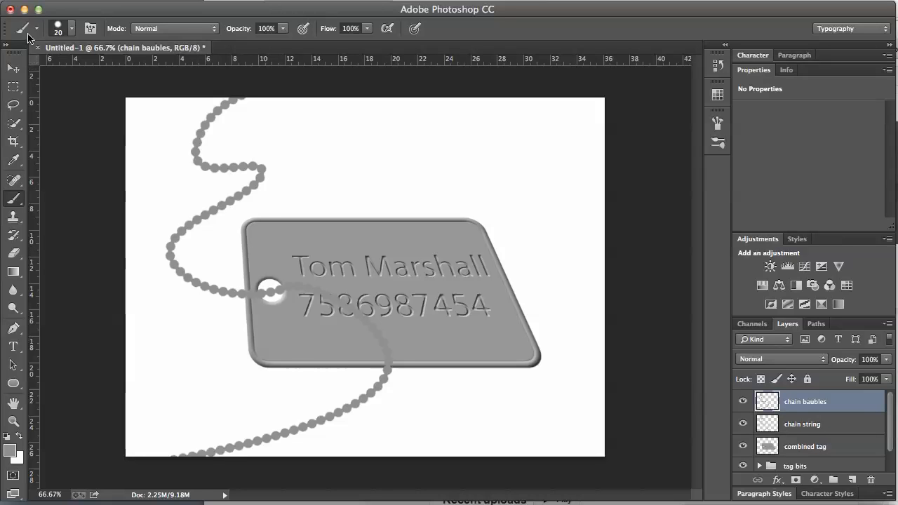
{"action": "left_click", "coordinate": [27, 0]}
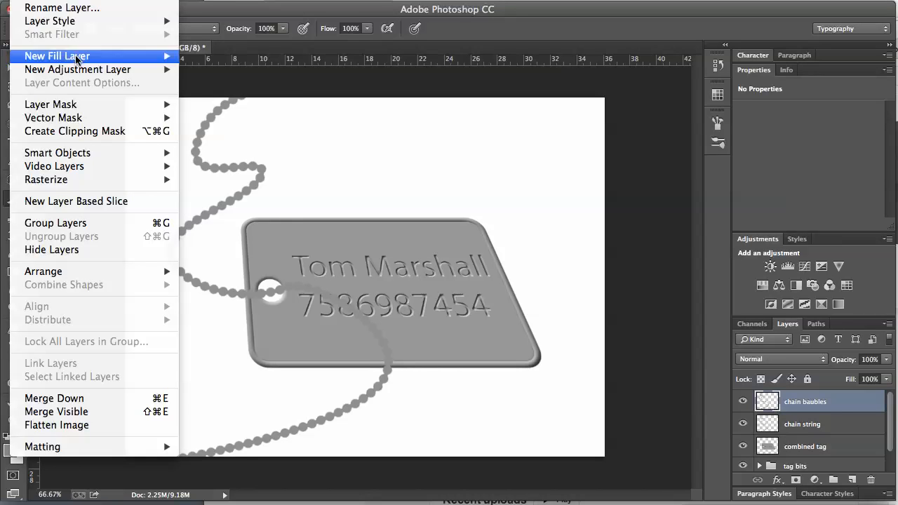
{"action": "mouse_move", "coordinate": [63, 21]}
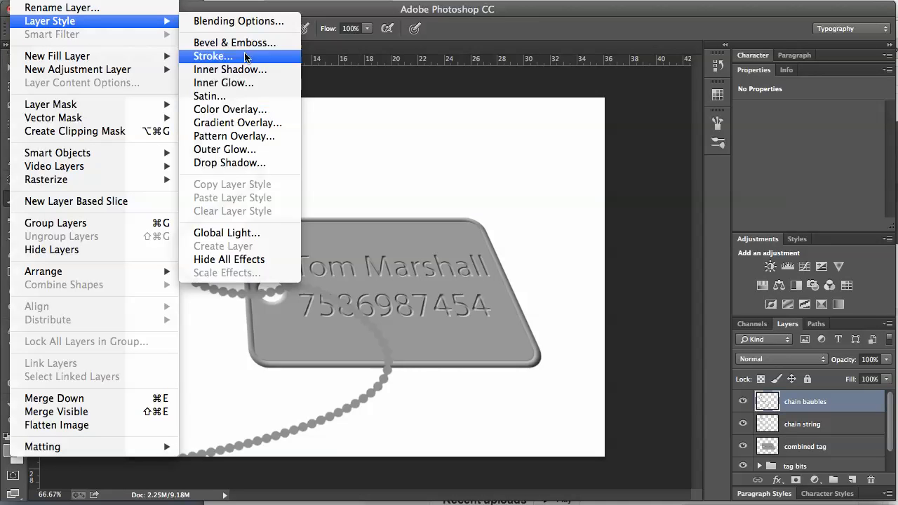
{"action": "left_click", "coordinate": [453, 221]}
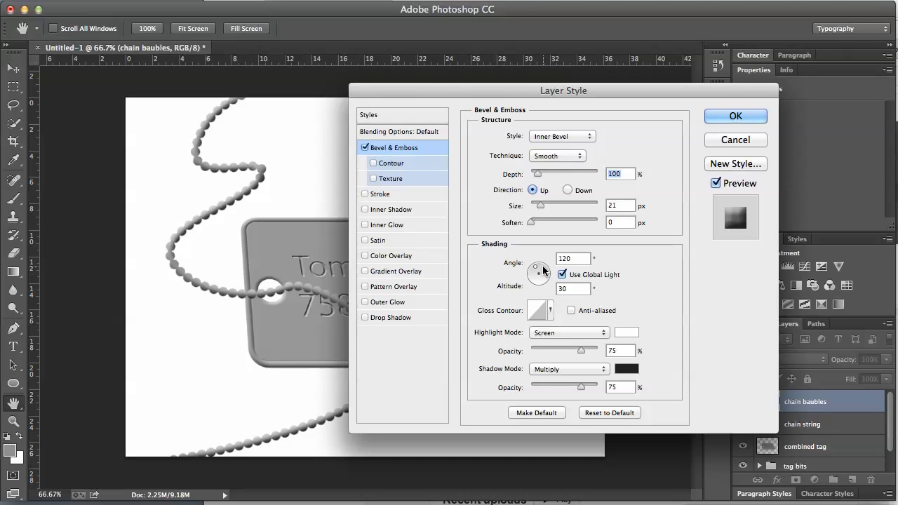
{"action": "left_click_drag", "start_coordinate": [535, 269], "coordinate": [530, 267]}
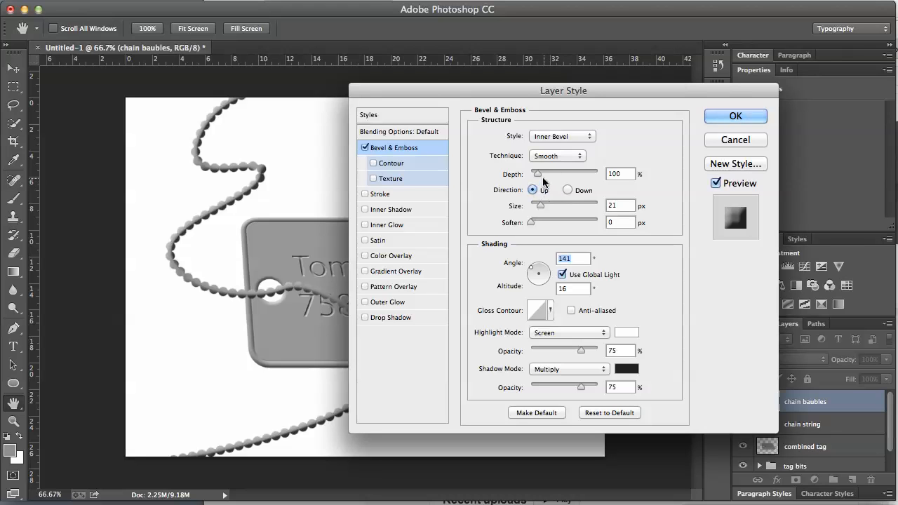
{"action": "left_click", "coordinate": [568, 190]}
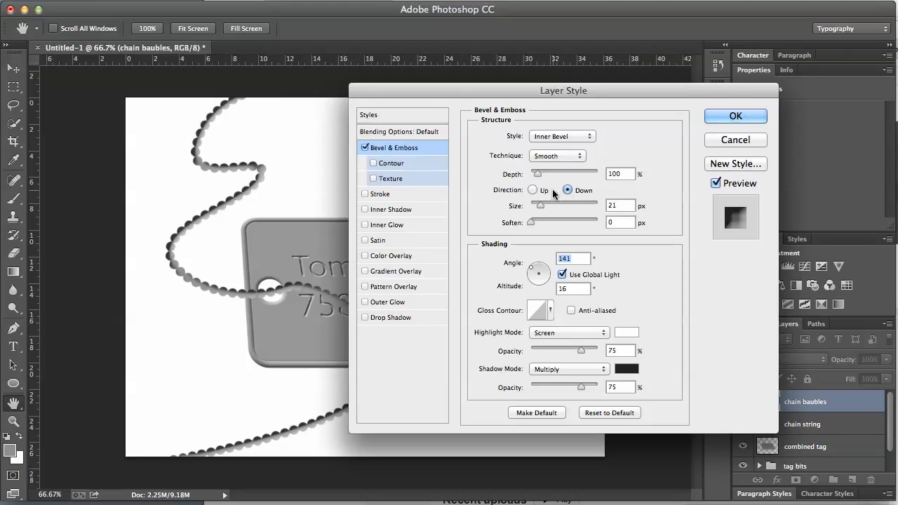
{"action": "left_click", "coordinate": [533, 190]}
{"action": "left_click_drag", "start_coordinate": [538, 174], "coordinate": [536, 177]}
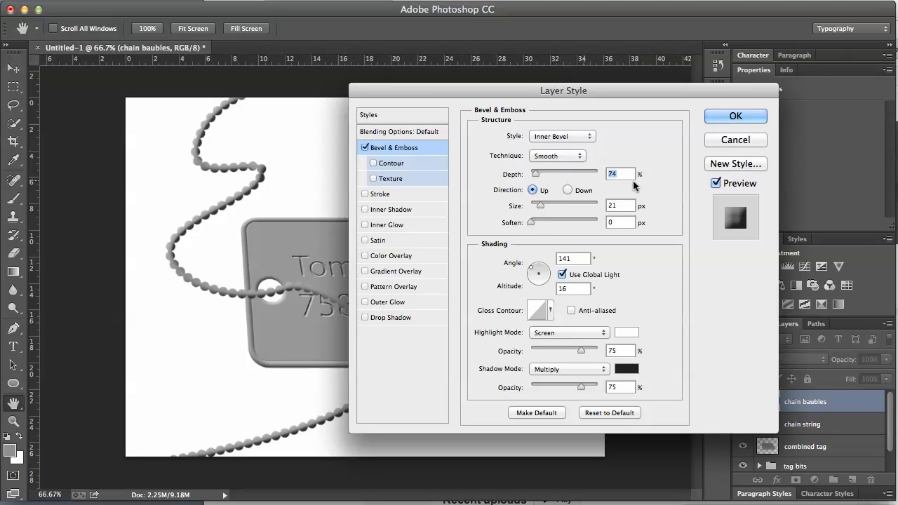
{"action": "left_click", "coordinate": [729, 117]}
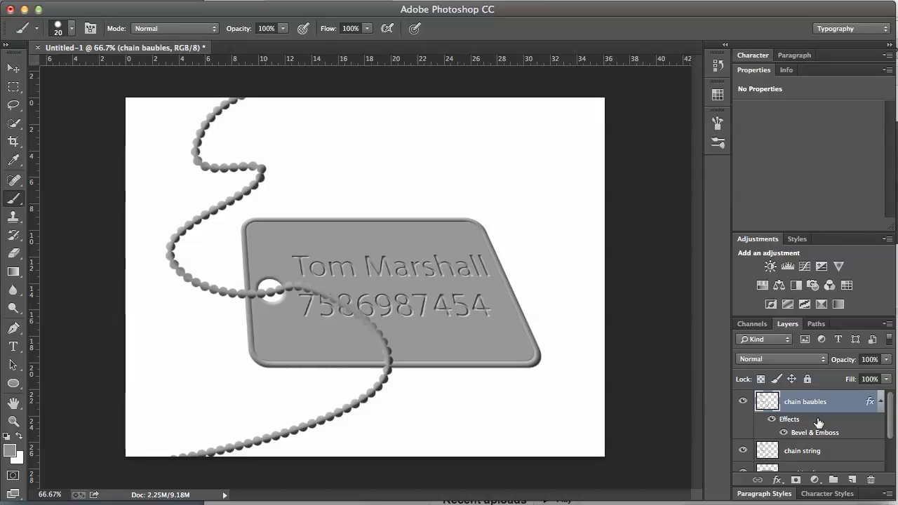
Float the Layers panel, merge the chain baubles layer down into chain string, and dock the panel again.
{"action": "left_click", "coordinate": [889, 324]}
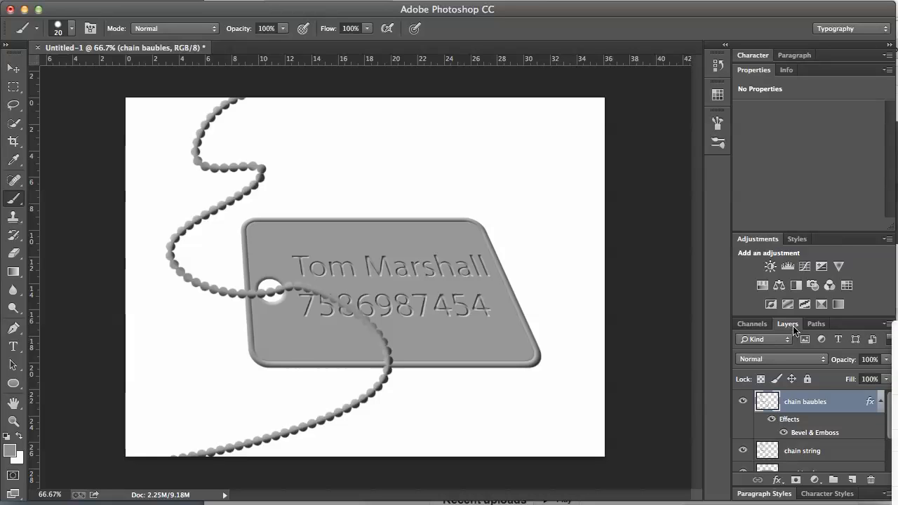
{"action": "left_click_drag", "start_coordinate": [791, 330], "coordinate": [517, 172]}
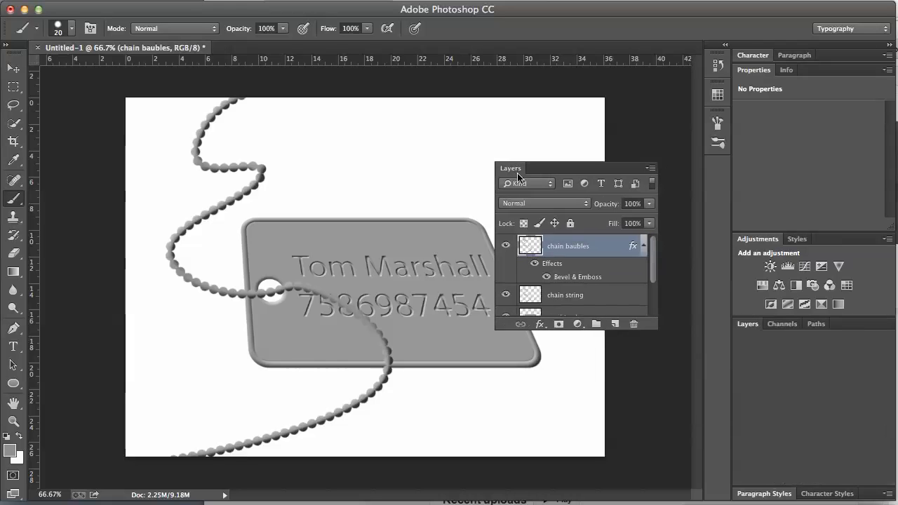
{"action": "left_click", "coordinate": [652, 169]}
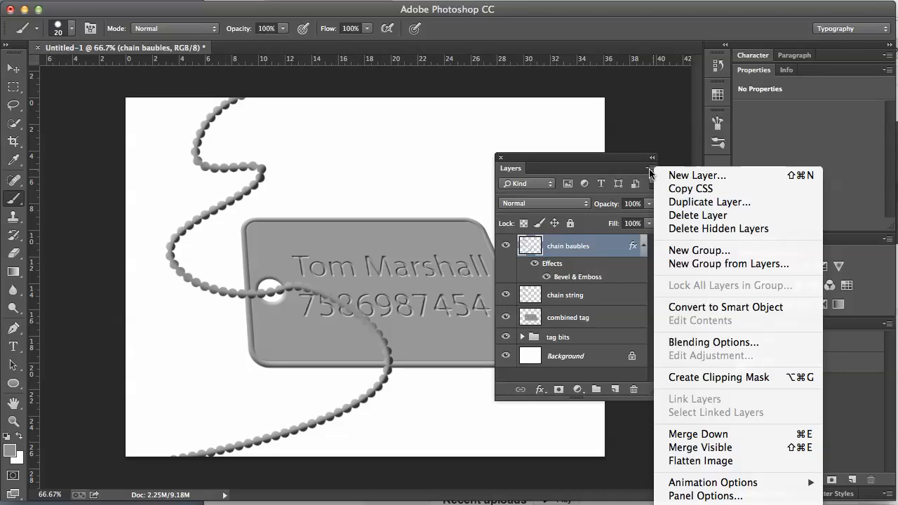
{"action": "left_click", "coordinate": [682, 434]}
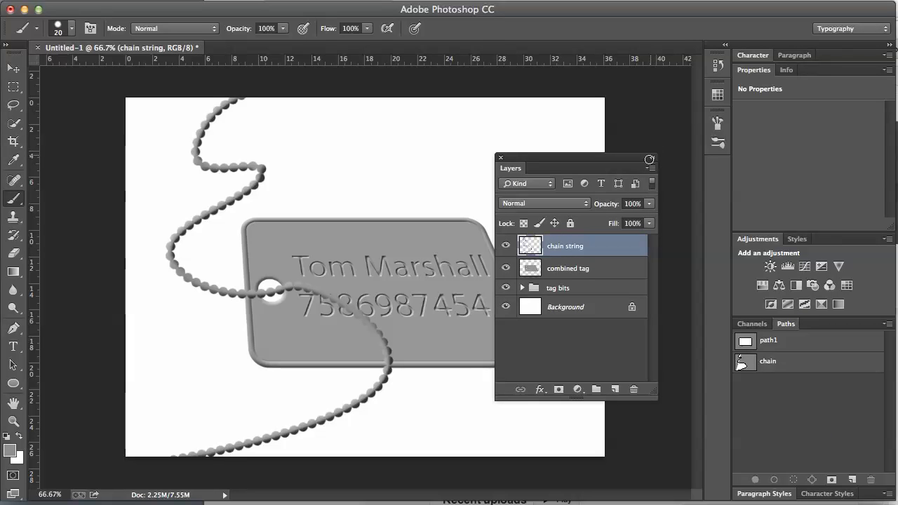
{"action": "left_click_drag", "start_coordinate": [515, 173], "coordinate": [815, 327]}
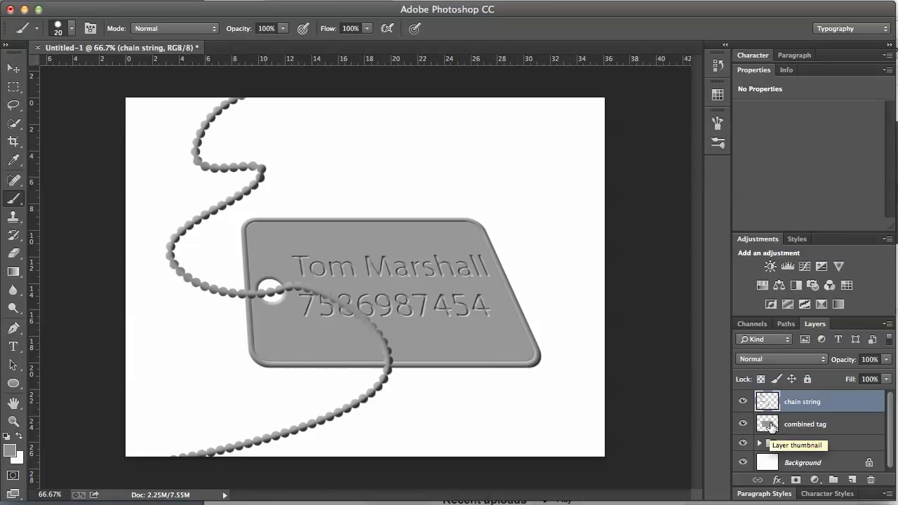
Load the combined tag's outline as a selection, invert it, and add it as a layer mask on chain string.
{"action": "left_click_drag", "start_coordinate": [770, 428], "coordinate": [771, 430]}
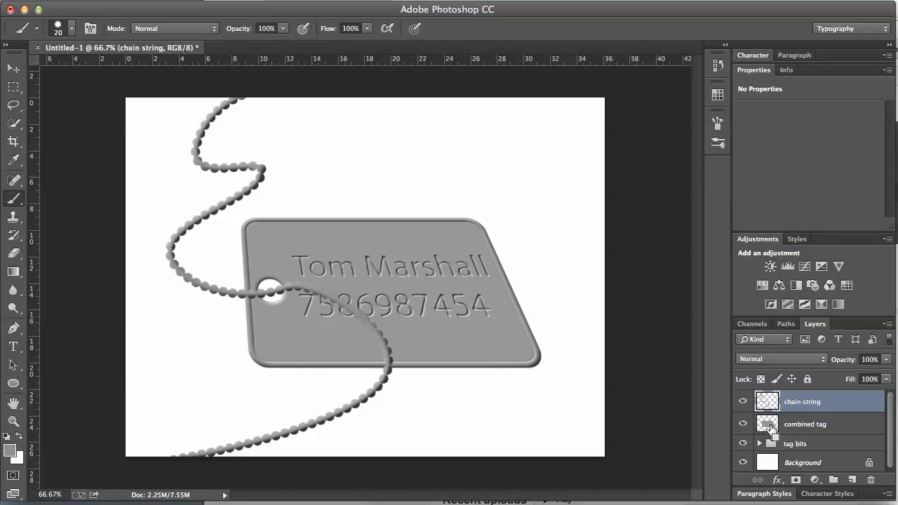
{"action": "left_click", "coordinate": [770, 429], "text": "ctrl"}
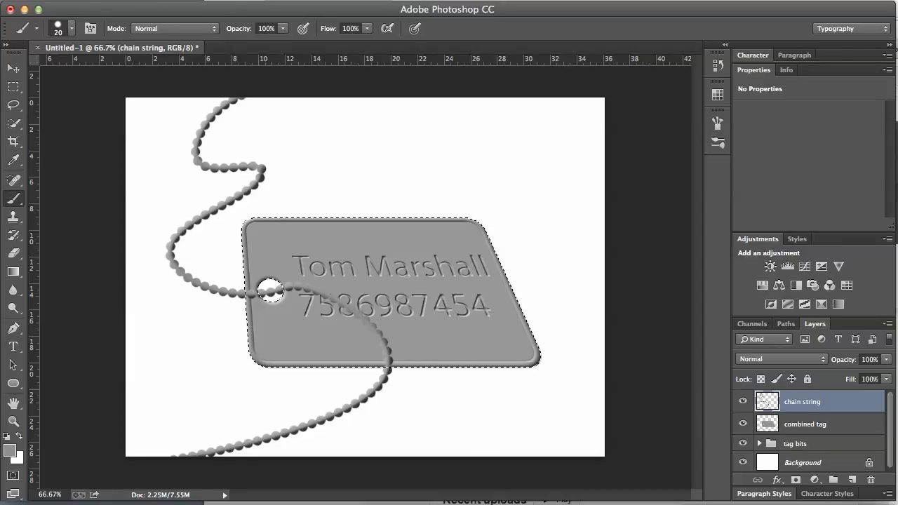
{"action": "left_click", "coordinate": [99, 0]}
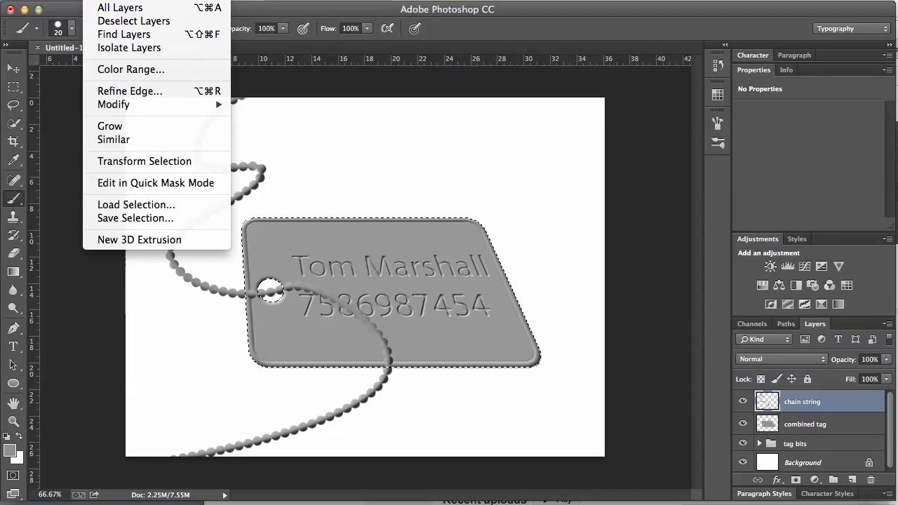
{"action": "left_click", "coordinate": [100, 0]}
{"action": "left_click", "coordinate": [100, 0]}
{"action": "left_click", "coordinate": [111, 0]}
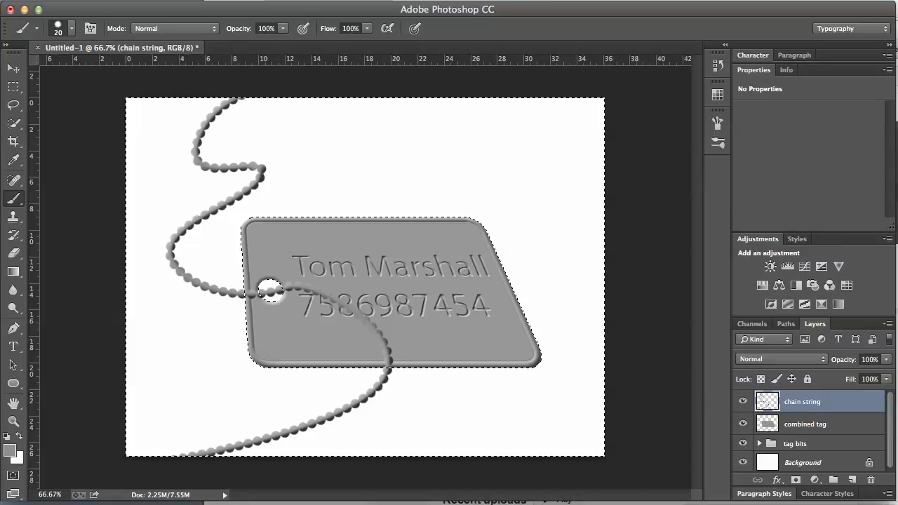
{"action": "left_click", "coordinate": [796, 481]}
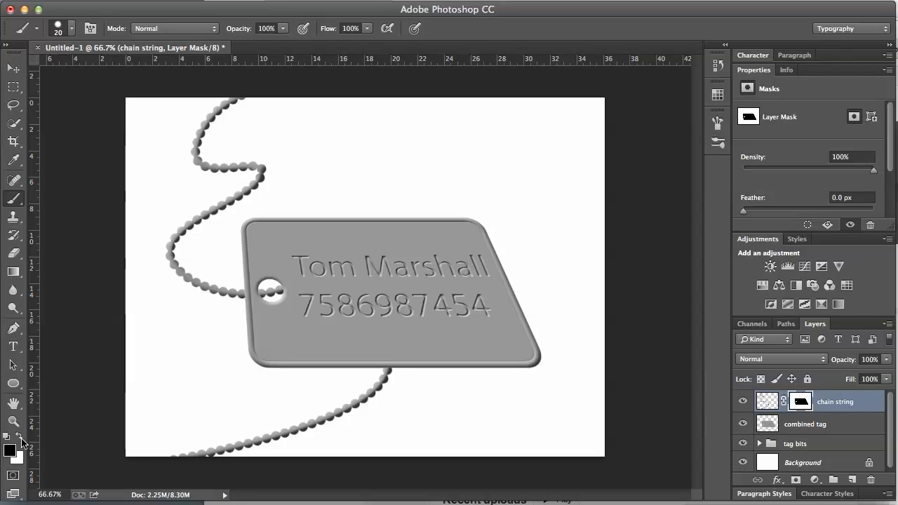
Paint white on the chain string mask with a 35 px brush where the chain crosses the tag edge beside the hole.
{"action": "left_click", "coordinate": [20, 440]}
{"action": "key", "text": "bracketright"}
{"action": "key", "text": "bracketright"}
{"action": "key", "text": "bracketright"}
{"action": "mouse_move", "coordinate": [235, 293]}
{"action": "left_mouse_down"}
{"action": "mouse_move", "coordinate": [261, 293]}
{"action": "mouse_move", "coordinate": [238, 291]}
{"action": "left_mouse_up"}
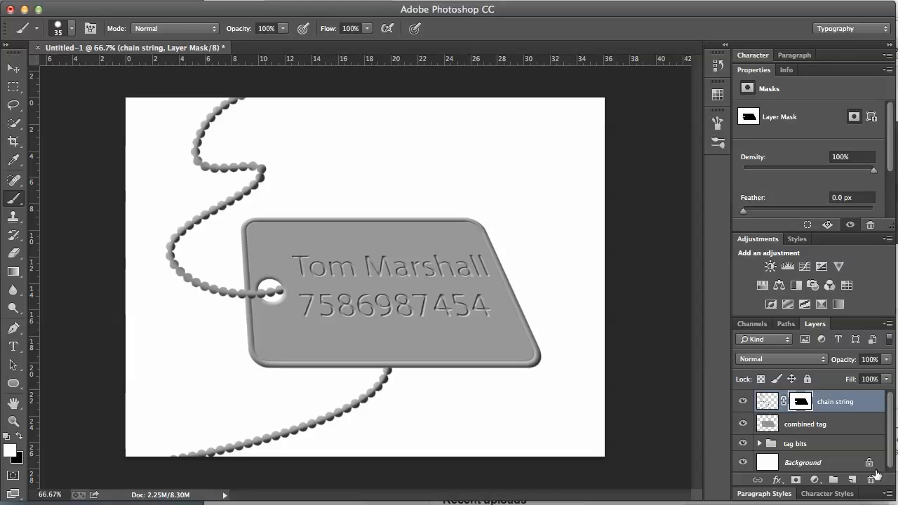
For the Background layer, load the Orange, Yellow, Orange gradient preset, shift its yellow stop to 47% and add another stop at 20%.
{"action": "left_click", "coordinate": [789, 462]}
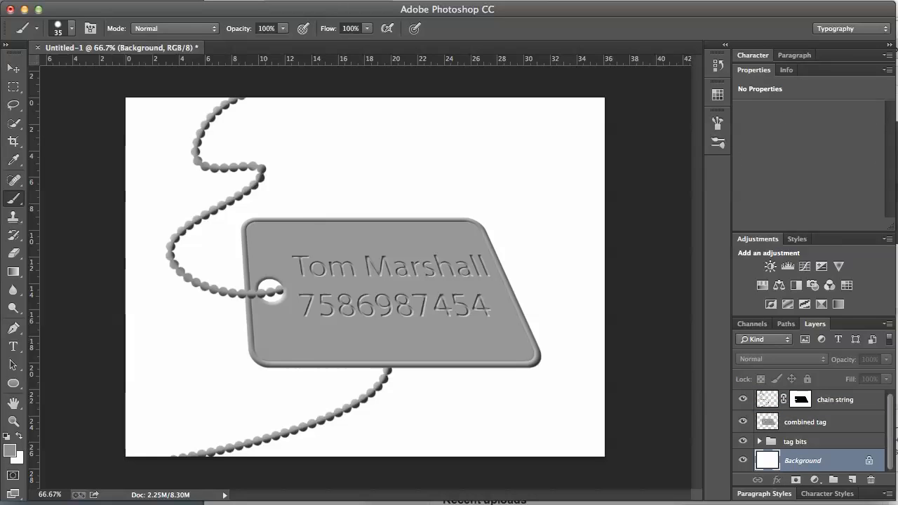
{"action": "left_click", "coordinate": [14, 272]}
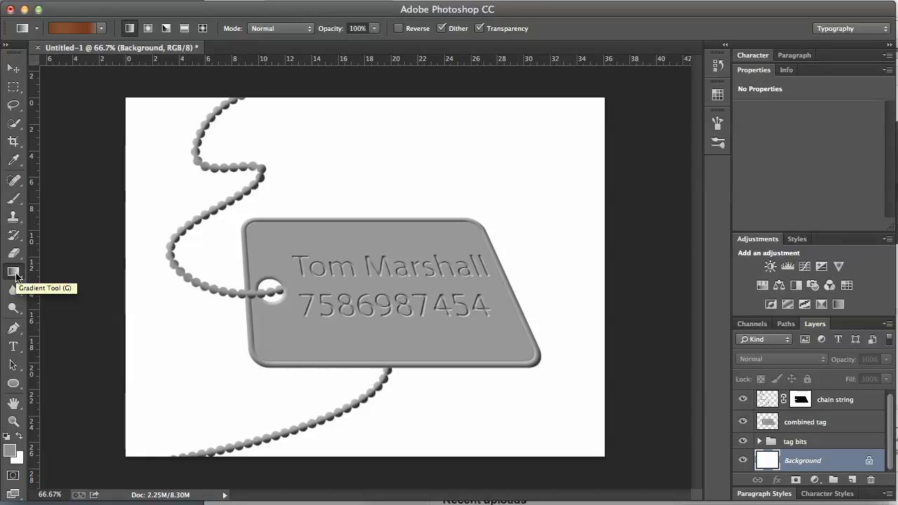
{"action": "left_click", "coordinate": [77, 32]}
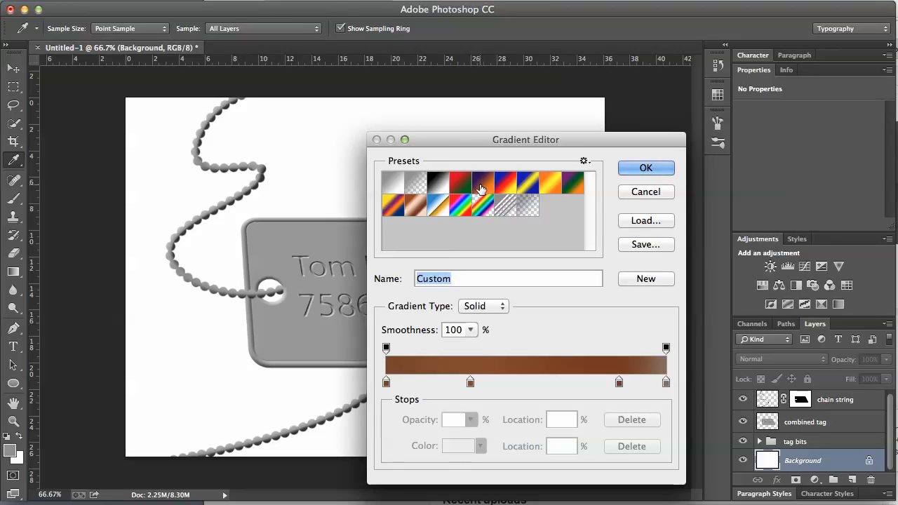
{"action": "left_click", "coordinate": [550, 184]}
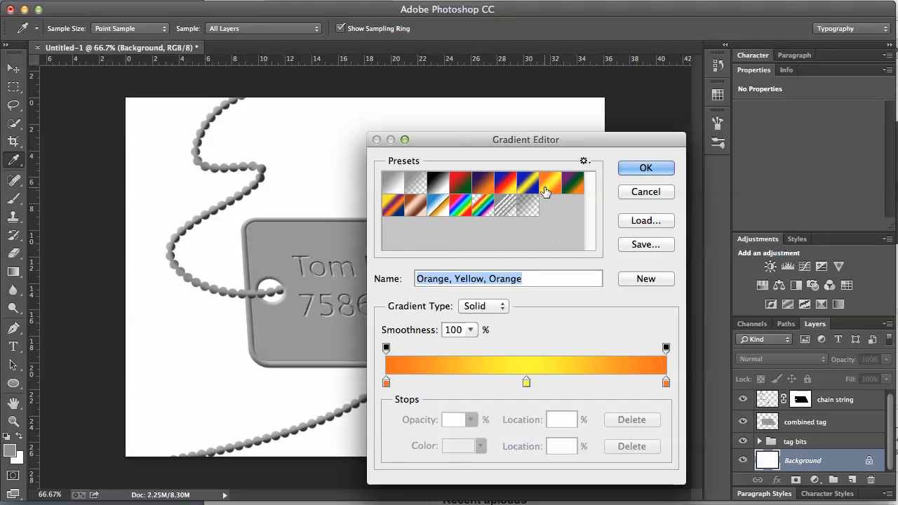
{"action": "mouse_move", "coordinate": [527, 384]}
{"action": "left_mouse_down"}
{"action": "mouse_move", "coordinate": [483, 384]}
{"action": "mouse_move", "coordinate": [517, 385]}
{"action": "left_mouse_up"}
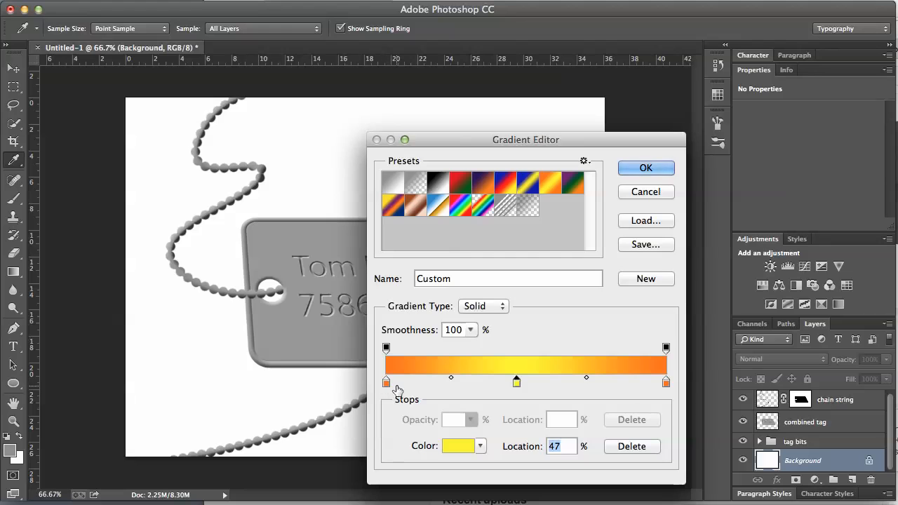
{"action": "left_click", "coordinate": [441, 384]}
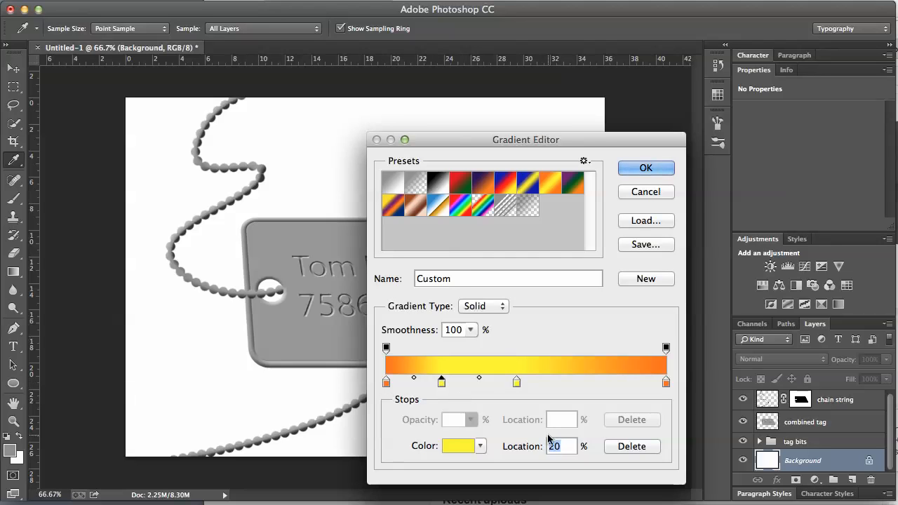
Colour the gradient's 20% stop blue with a swatch colour and place a copy of that stop at 72%.
{"action": "left_click", "coordinate": [481, 446]}
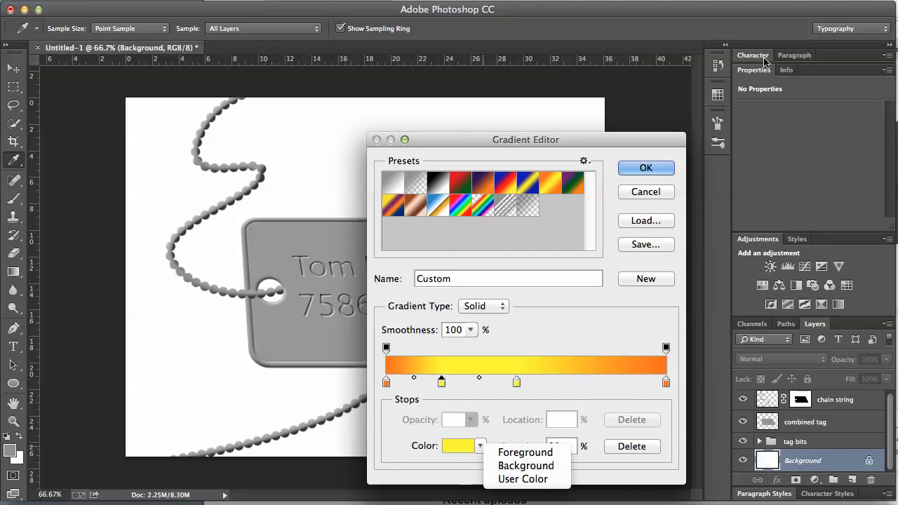
{"action": "left_click", "coordinate": [716, 104]}
{"action": "left_click_drag", "start_coordinate": [627, 141], "coordinate": [511, 122]}
{"action": "left_click", "coordinate": [717, 94]}
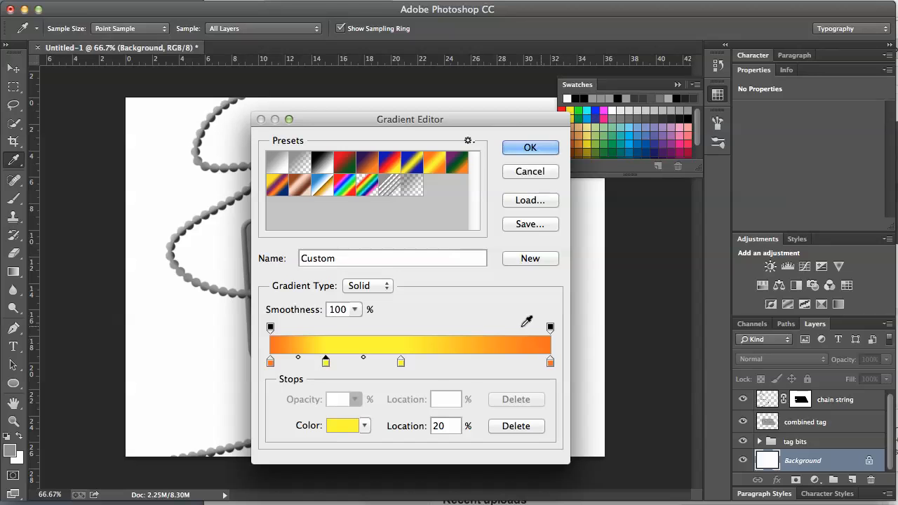
{"action": "left_click", "coordinate": [325, 361]}
{"action": "left_click", "coordinate": [630, 136]}
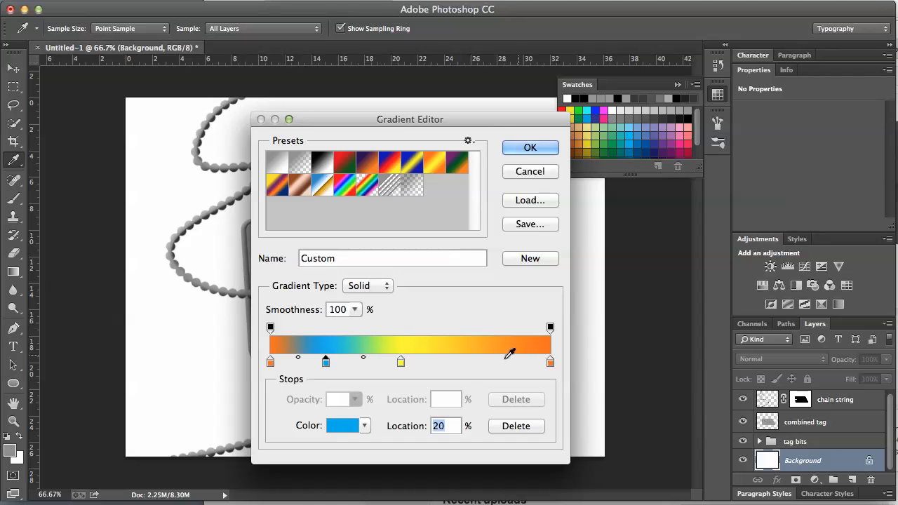
{"action": "key", "text": "alt"}
{"action": "left_click_drag", "start_coordinate": [325, 361], "coordinate": [472, 363]}
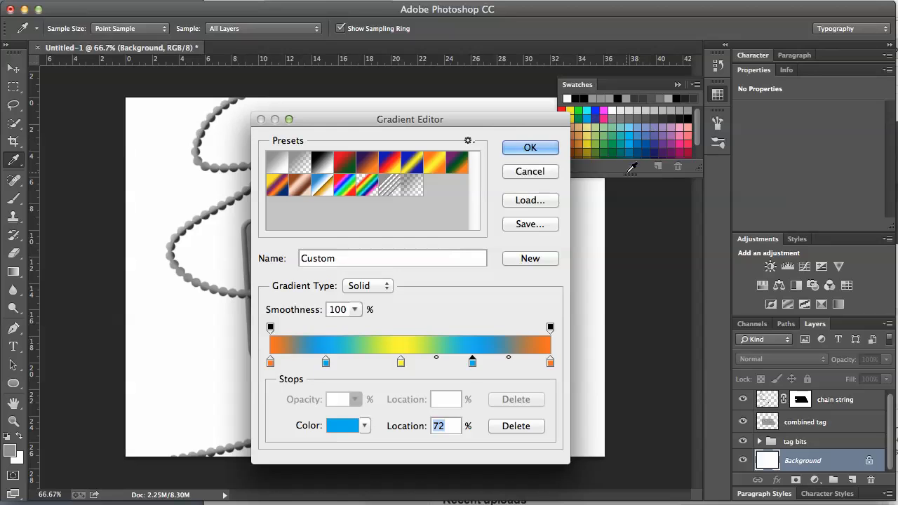
{"action": "left_click", "coordinate": [521, 149]}
Try the custom gradient on the Background layer as linear fills in several directions and as a radial fill.
{"action": "left_click_drag", "start_coordinate": [180, 374], "coordinate": [533, 178]}
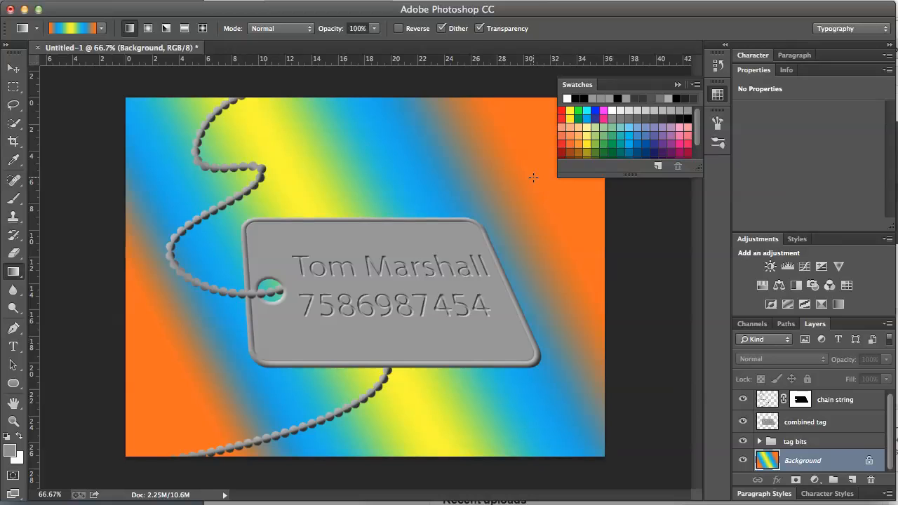
{"action": "left_click_drag", "start_coordinate": [341, 123], "coordinate": [401, 427]}
{"action": "left_click_drag", "start_coordinate": [438, 144], "coordinate": [217, 417]}
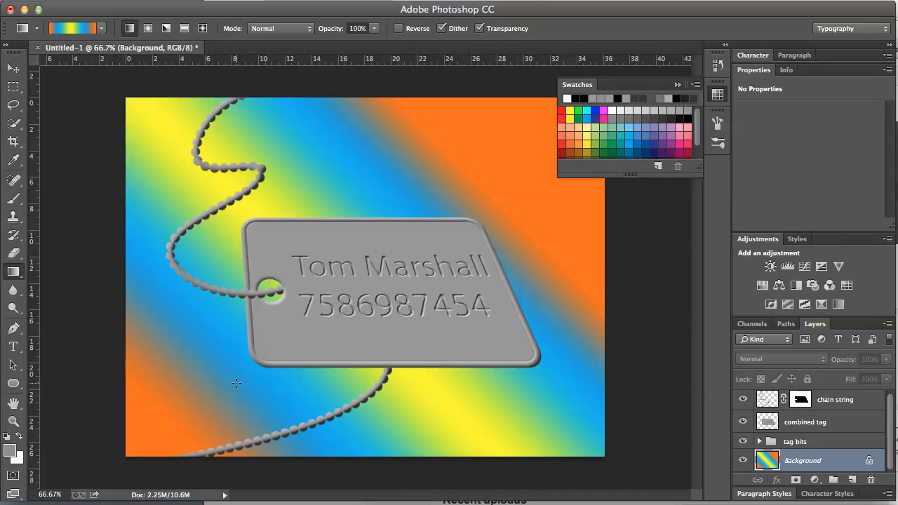
{"action": "left_click", "coordinate": [148, 29]}
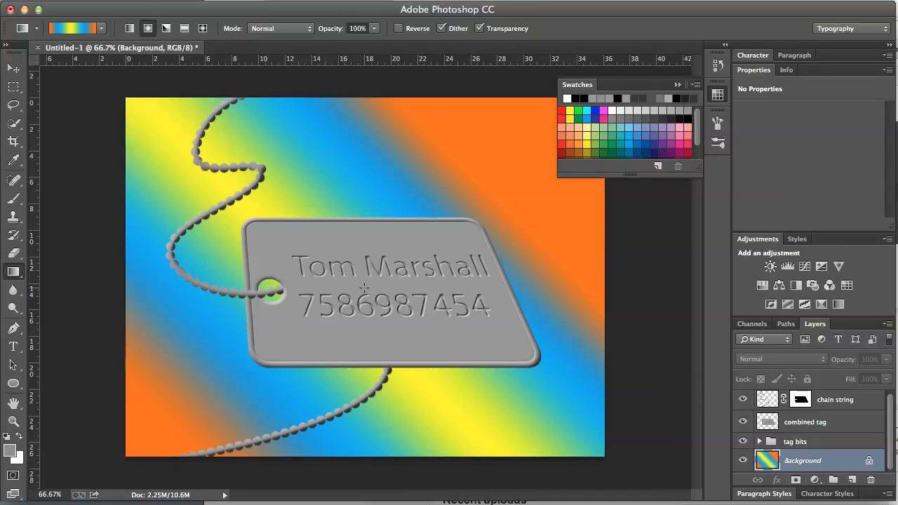
{"action": "left_click_drag", "start_coordinate": [389, 131], "coordinate": [389, 131]}
Fill the Background layer with an angle gradient drawn from the tag's middle toward its upper right.
{"action": "left_click", "coordinate": [166, 28]}
{"action": "left_click_drag", "start_coordinate": [417, 231], "coordinate": [494, 148]}
{"action": "left_click", "coordinate": [129, 29]}
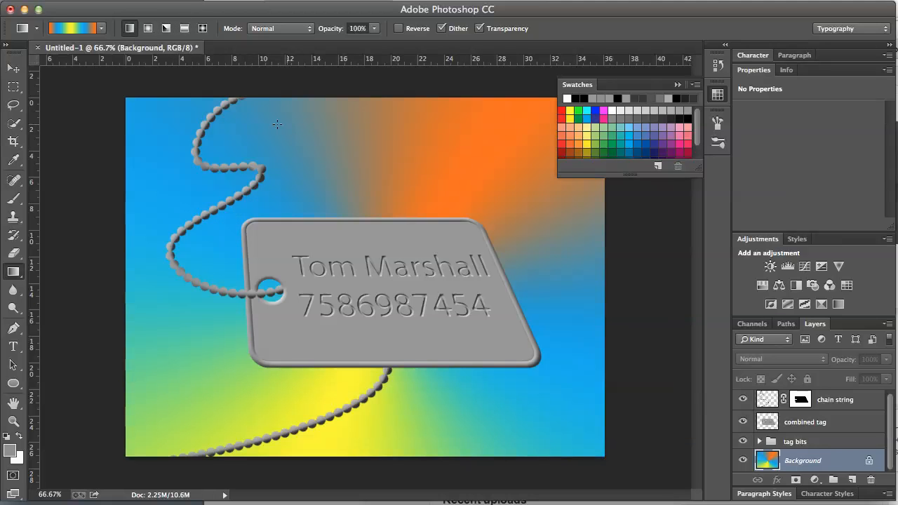
Float the Layers panel and merge the chain string layer, including its mask, down into the combined tag layer.
{"action": "left_click", "coordinate": [13, 69]}
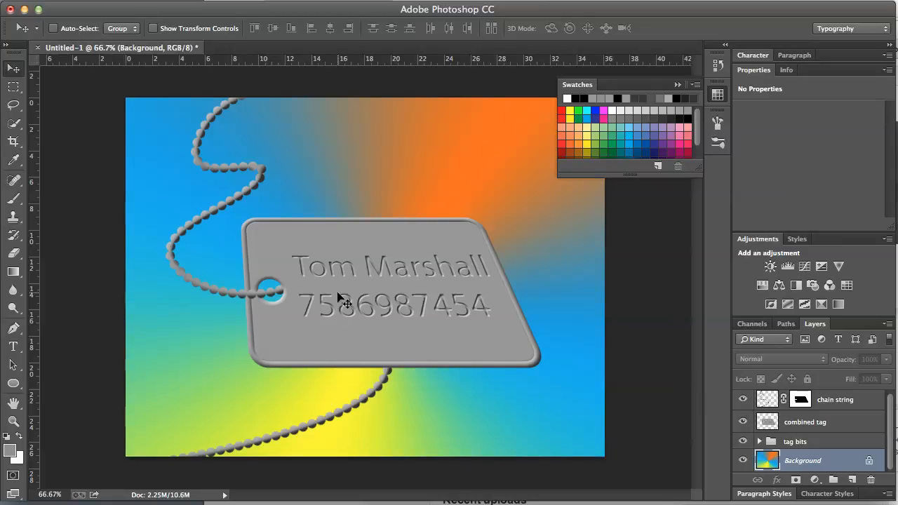
{"action": "left_click", "coordinate": [810, 424]}
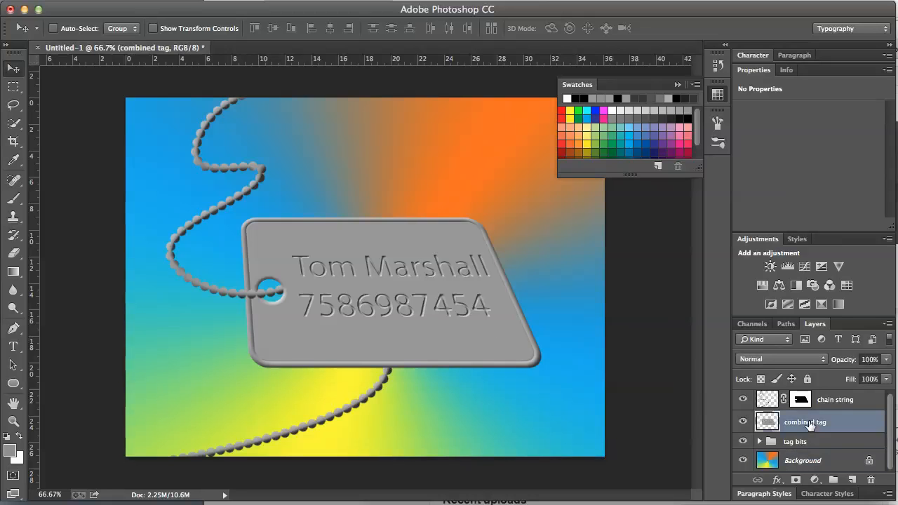
{"action": "left_click", "coordinate": [854, 401]}
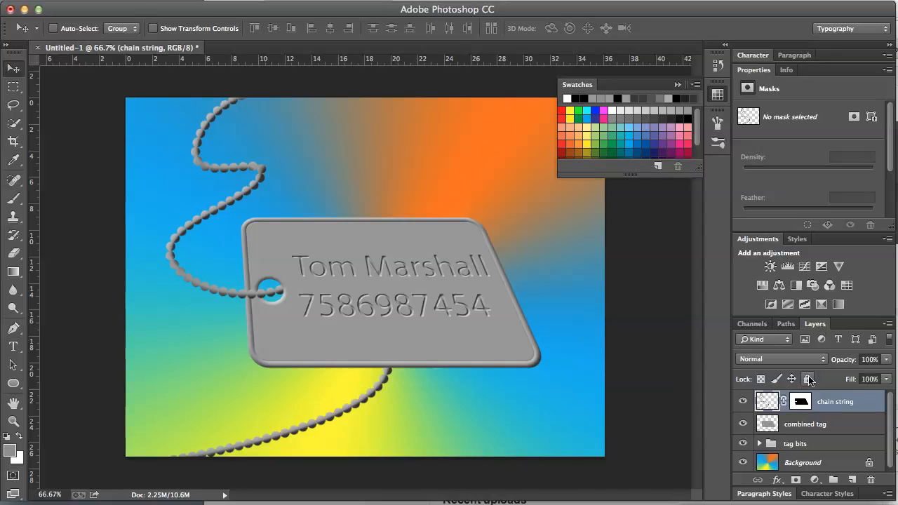
{"action": "left_click_drag", "start_coordinate": [821, 330], "coordinate": [607, 210]}
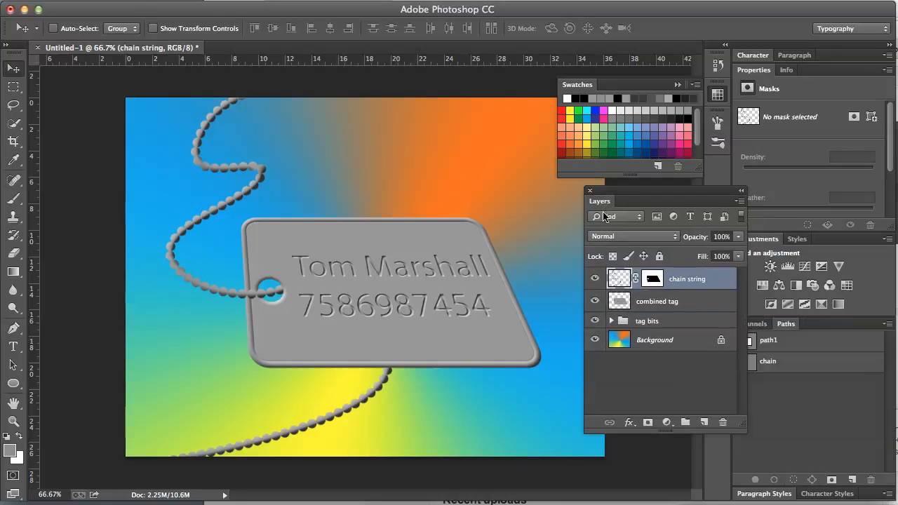
{"action": "left_click", "coordinate": [740, 200]}
{"action": "left_click", "coordinate": [770, 467]}
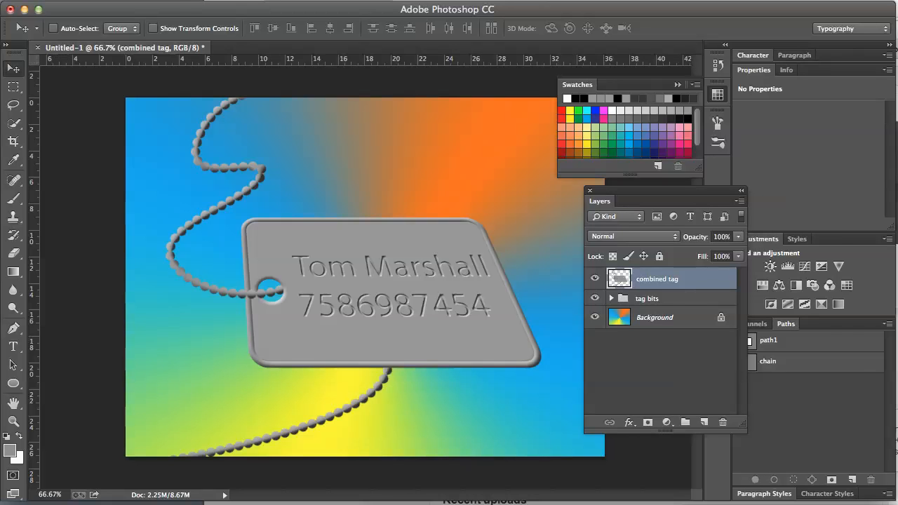
Add a Multiply Drop Shadow to combined tag with opacity 75%, angle 141°, distance 21 px, spread 0% and size 21 px, and preview the artwork full screen.
{"action": "left_click", "coordinate": [27, 0]}
{"action": "mouse_move", "coordinate": [76, 25]}
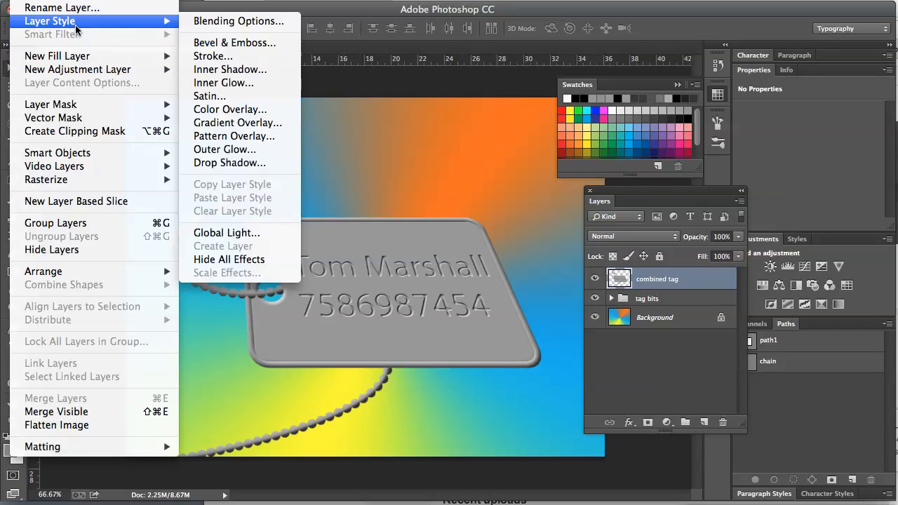
{"action": "left_click", "coordinate": [222, 163]}
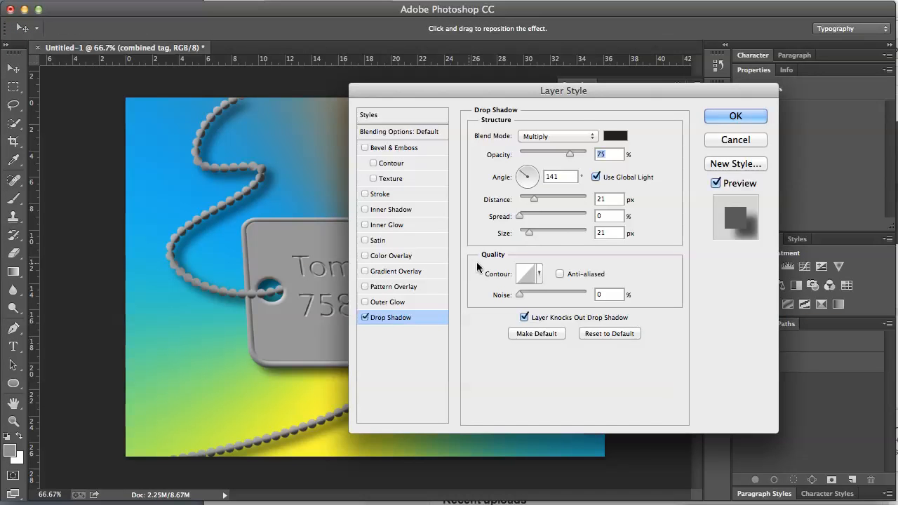
{"action": "left_click", "coordinate": [735, 117]}
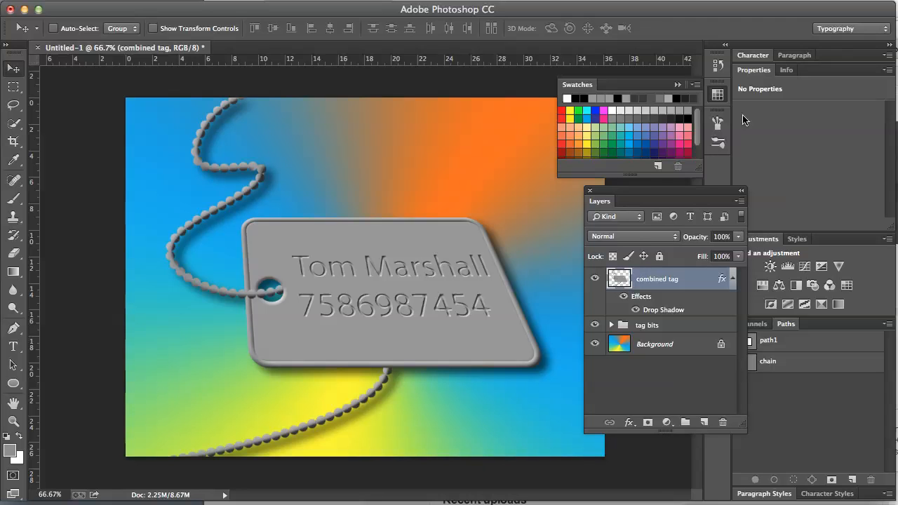
{"action": "key", "text": "f"}
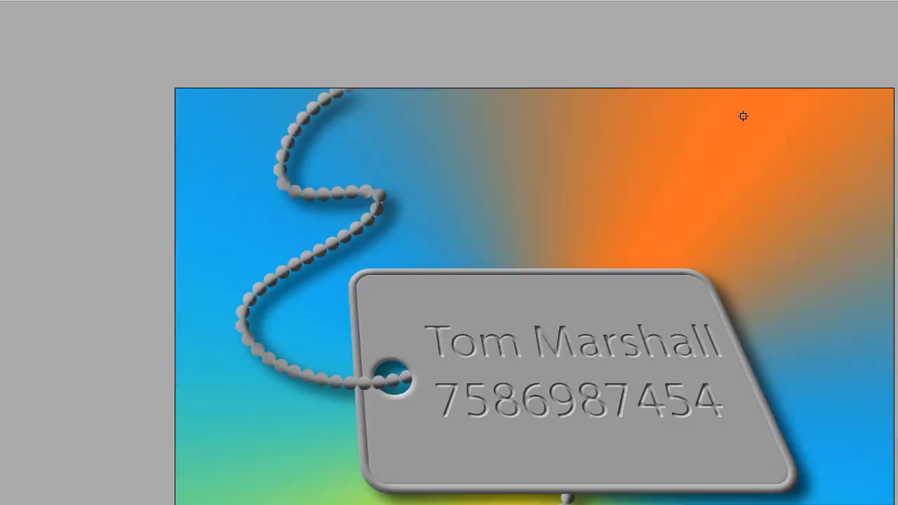
{"action": "key", "text": "f"}
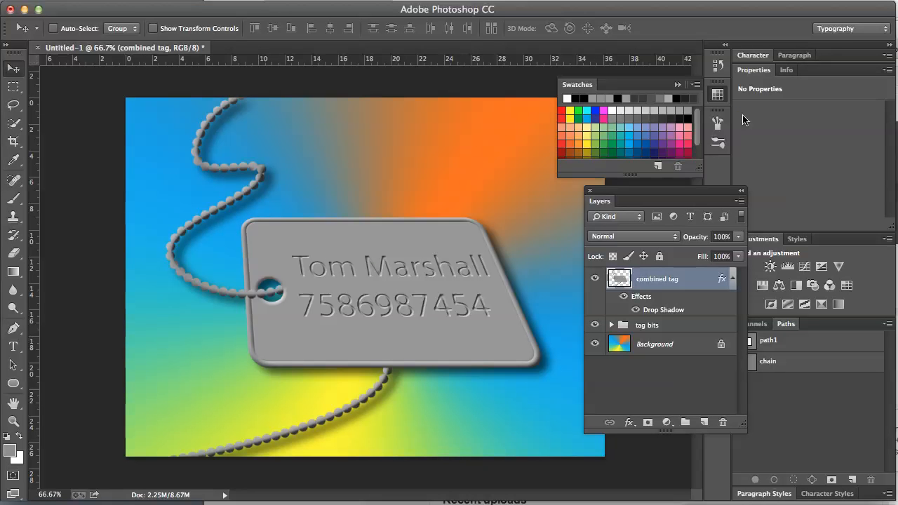